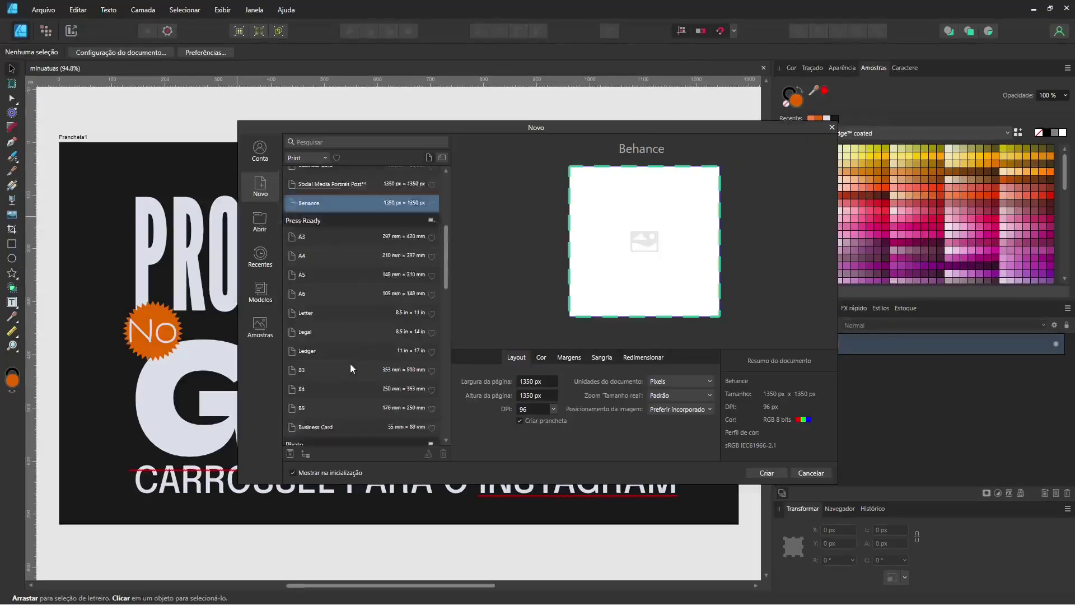
Create a new 1350 × 1350 px, 96 DPI document from the Behance preset.
scroll(351, 368, up, 3)
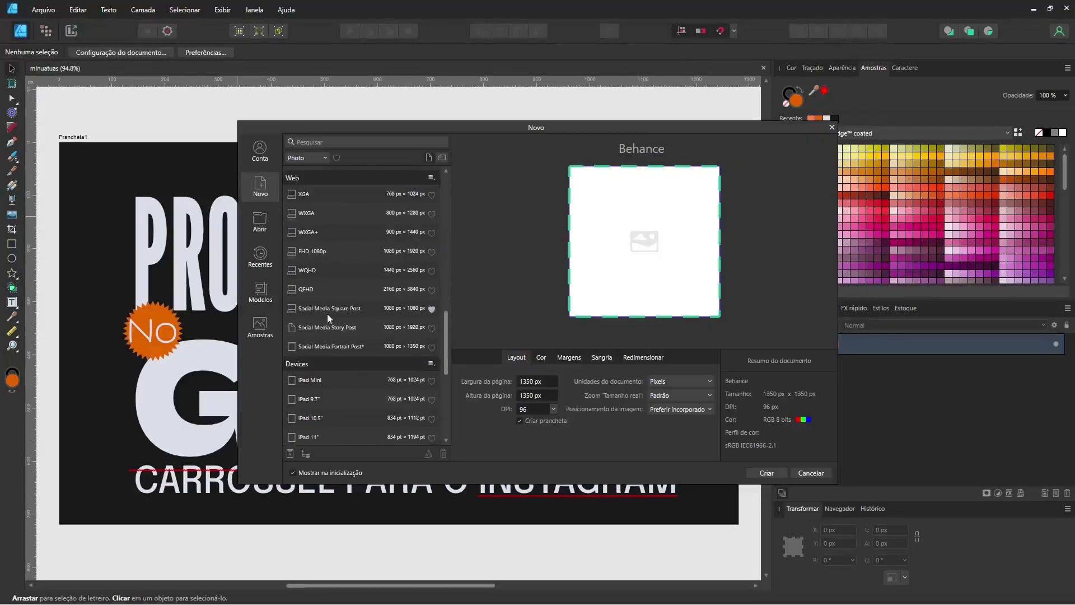
key(Return)
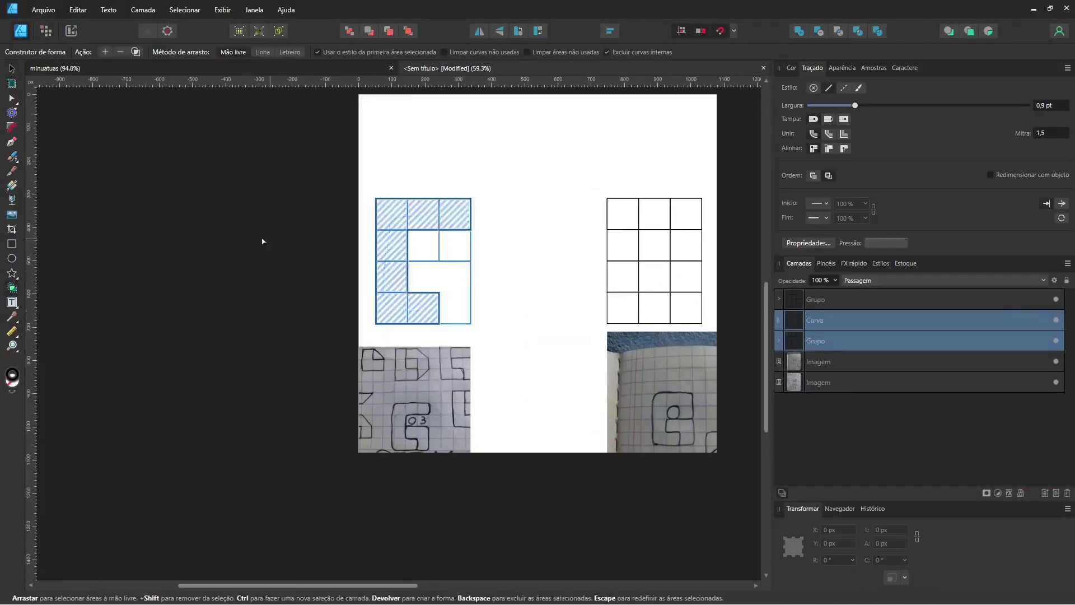
Merge the marked grid cells into the G shape and round its lower-left corner.
key(Return)
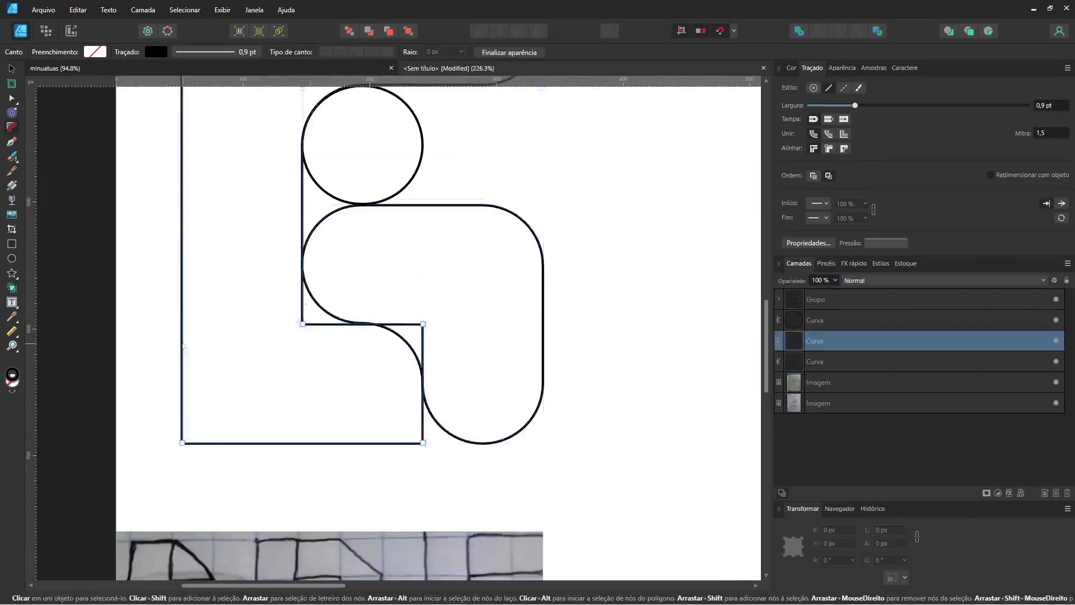
scroll(183, 346, down, 2)
click(278, 328)
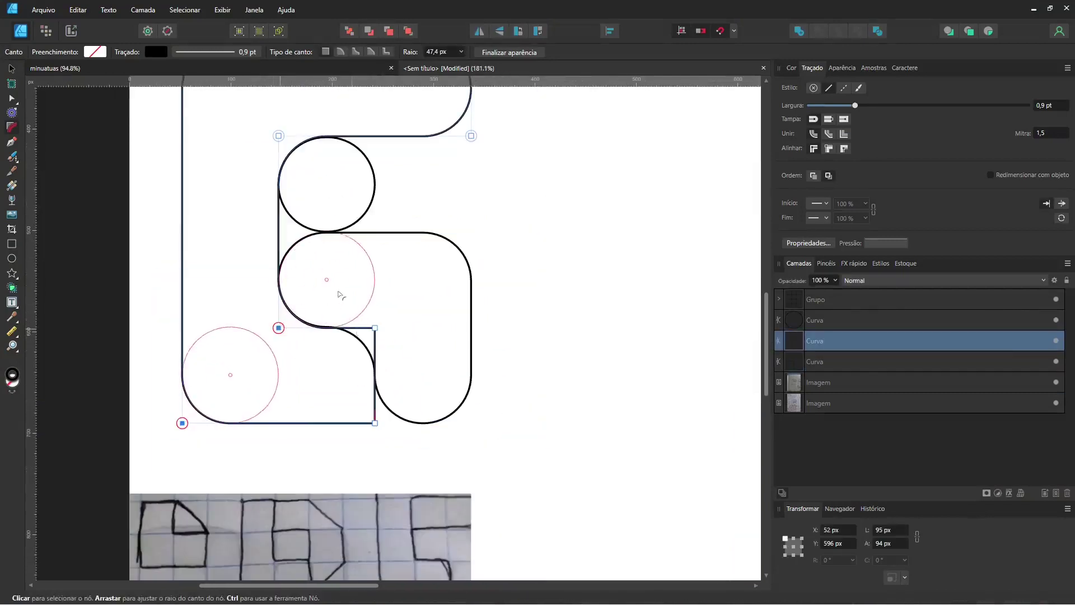
click(11, 73)
Fill the G's outer body with a solid PANTONE coated colour and no outline.
drag(260, 137, 385, 346)
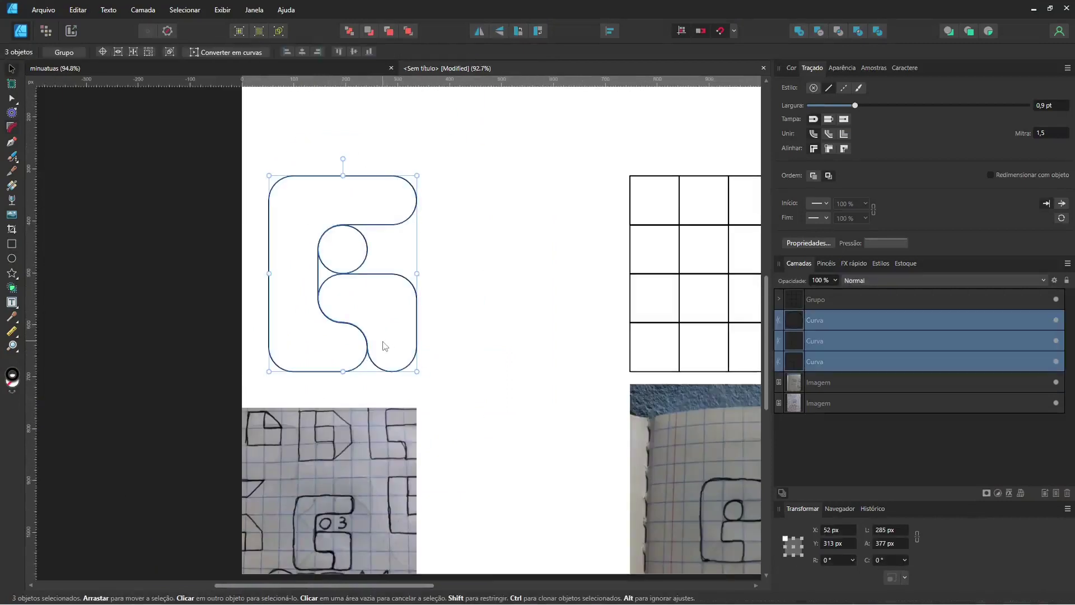
click(297, 183)
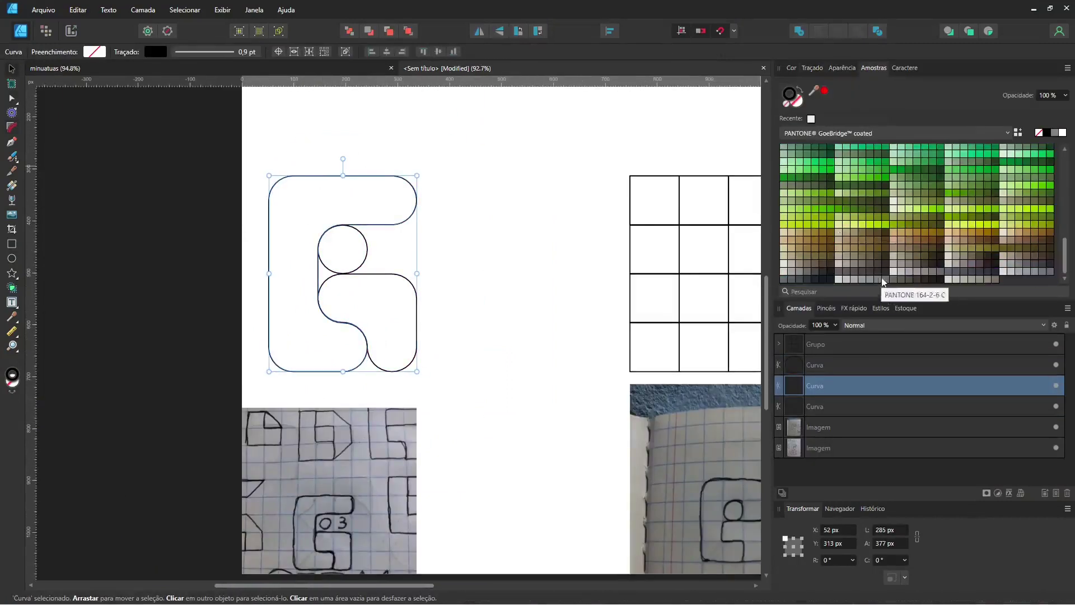
click(784, 148)
click(1008, 133)
scroll(856, 212, down, 5)
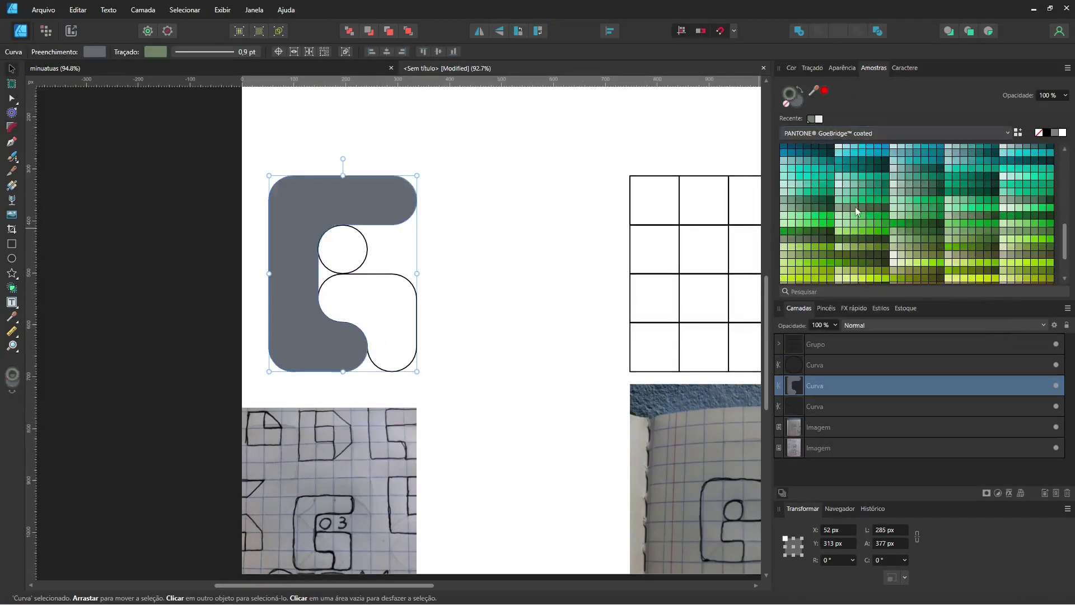
scroll(839, 185, down, 4)
click(784, 240)
click(801, 91)
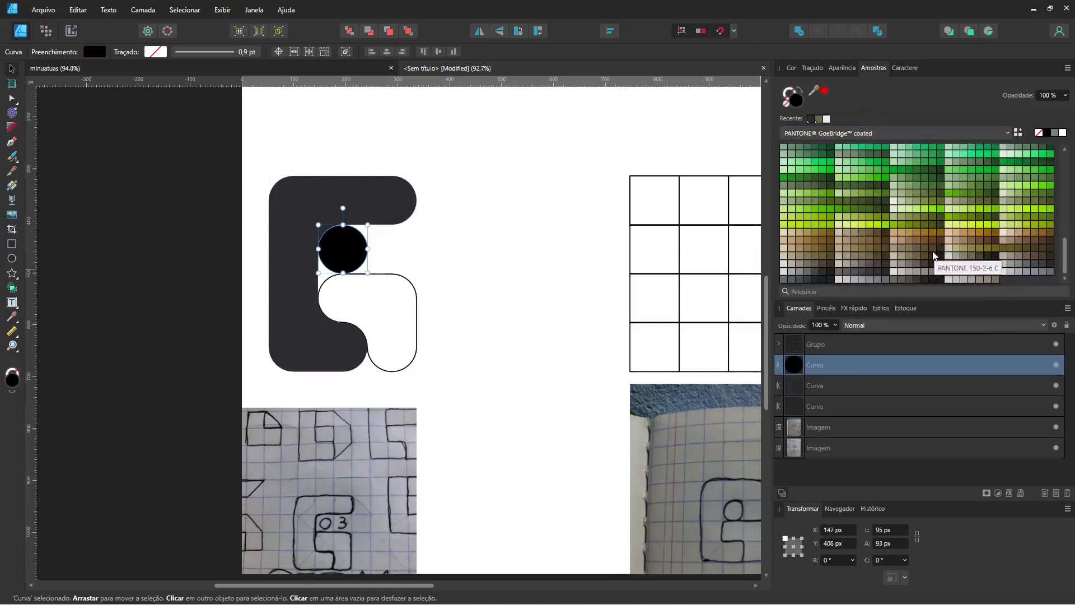
scroll(384, 238, up, 3)
Fill the lower piece grey and nudge the brown circle into line with it.
click(853, 246)
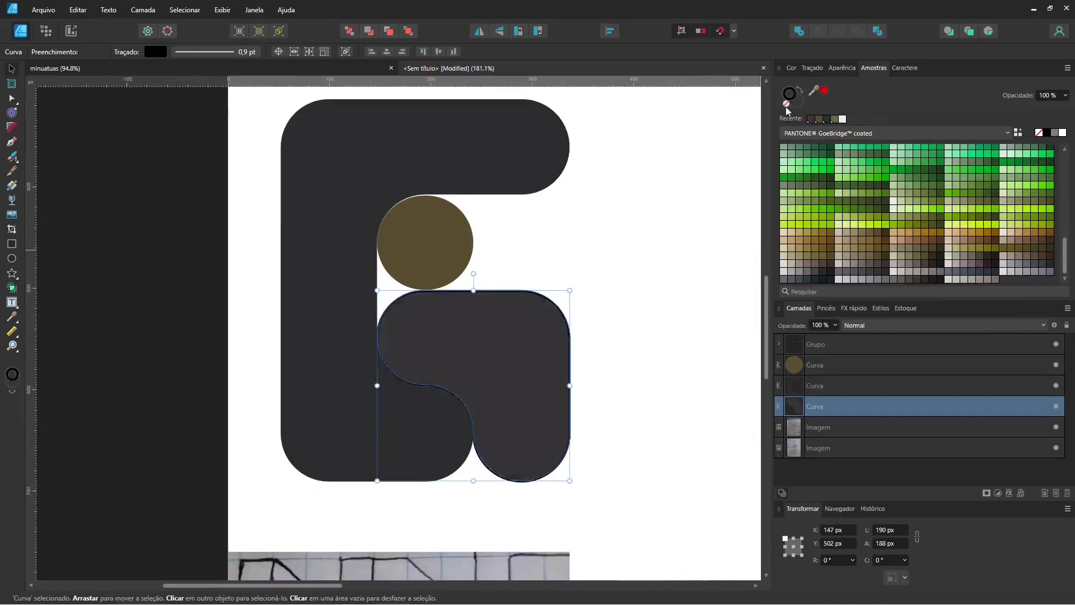
click(815, 364)
scroll(560, 295, up, 3)
click(558, 296)
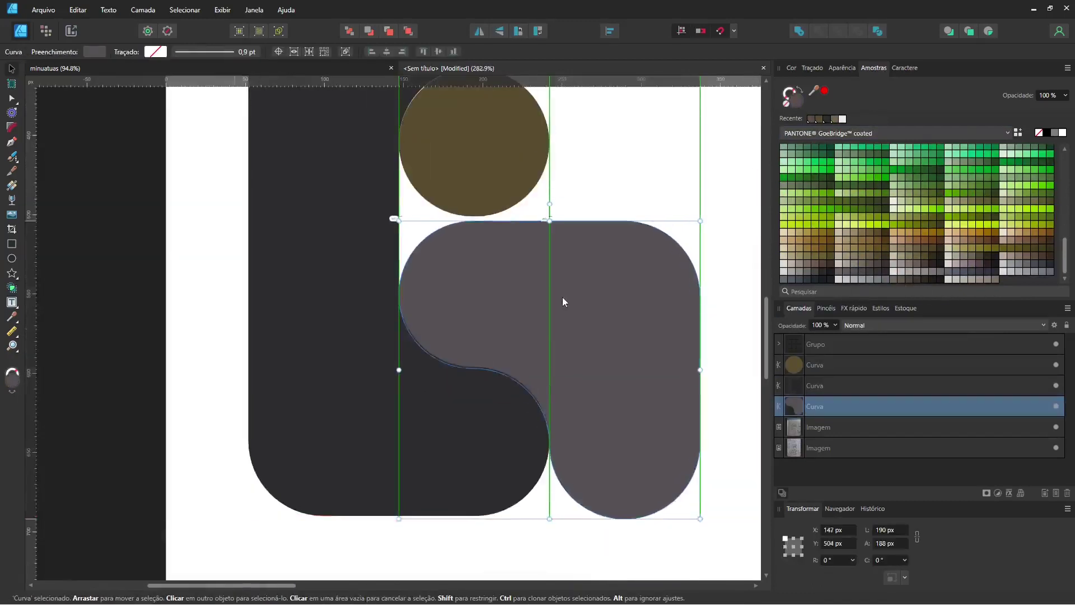
drag(389, 253, 393, 254)
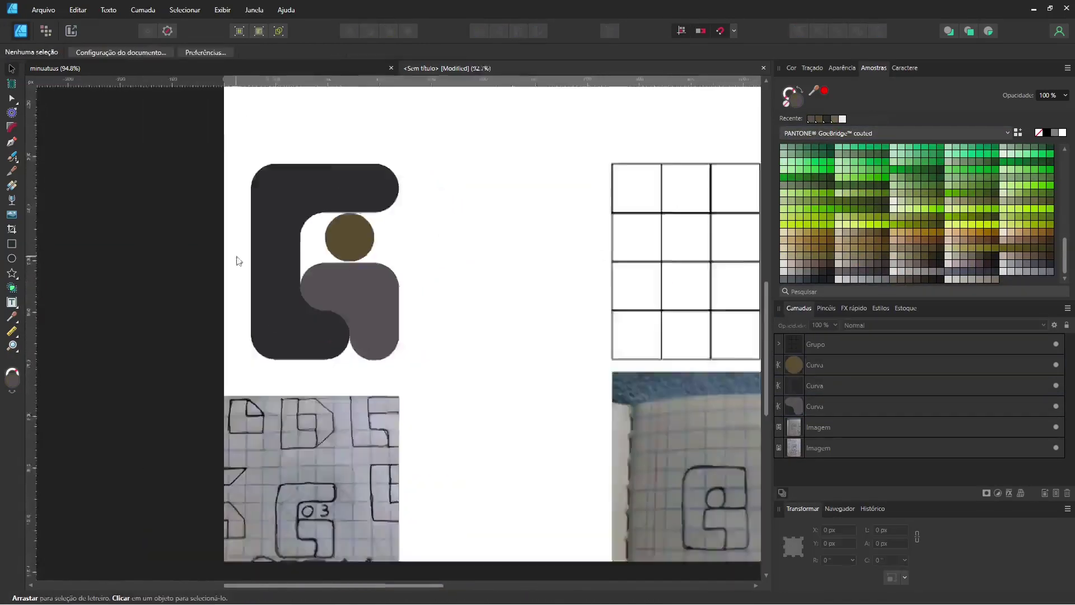
scroll(529, 277, down, 3)
click(378, 314)
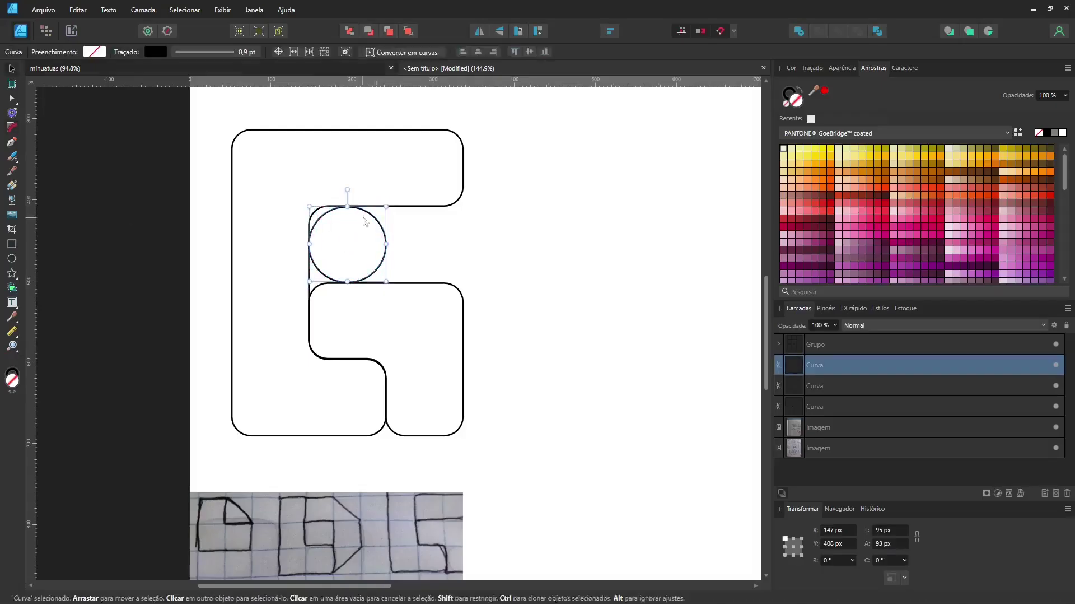
Swap the G body's outline into a solid fill with Shift+X.
scroll(382, 207, down, 3)
click(344, 231)
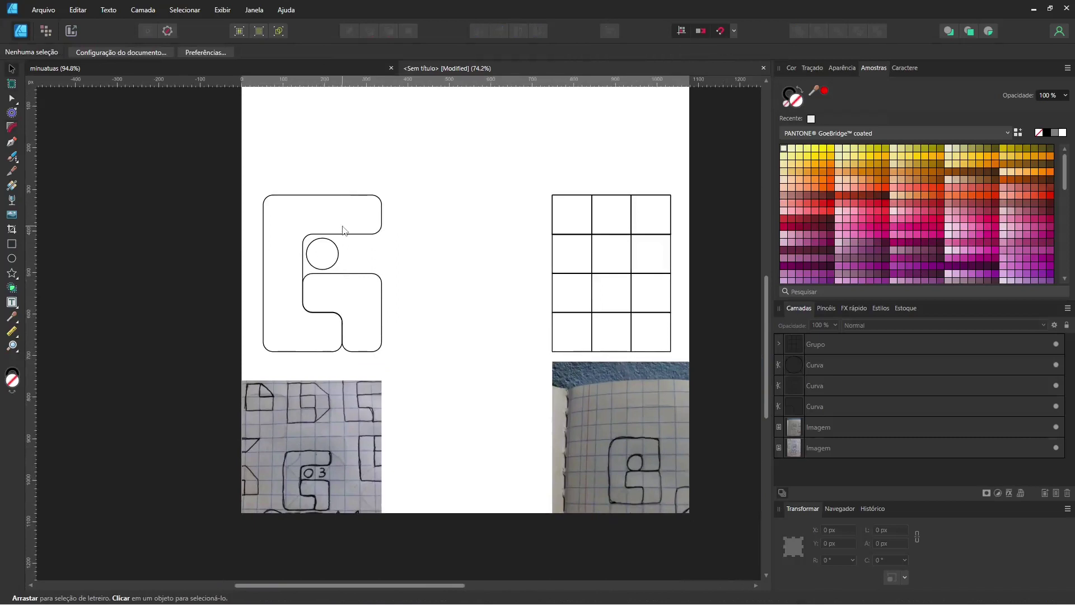
key(shift+x)
key(shift+x)
scroll(813, 166, down, 5)
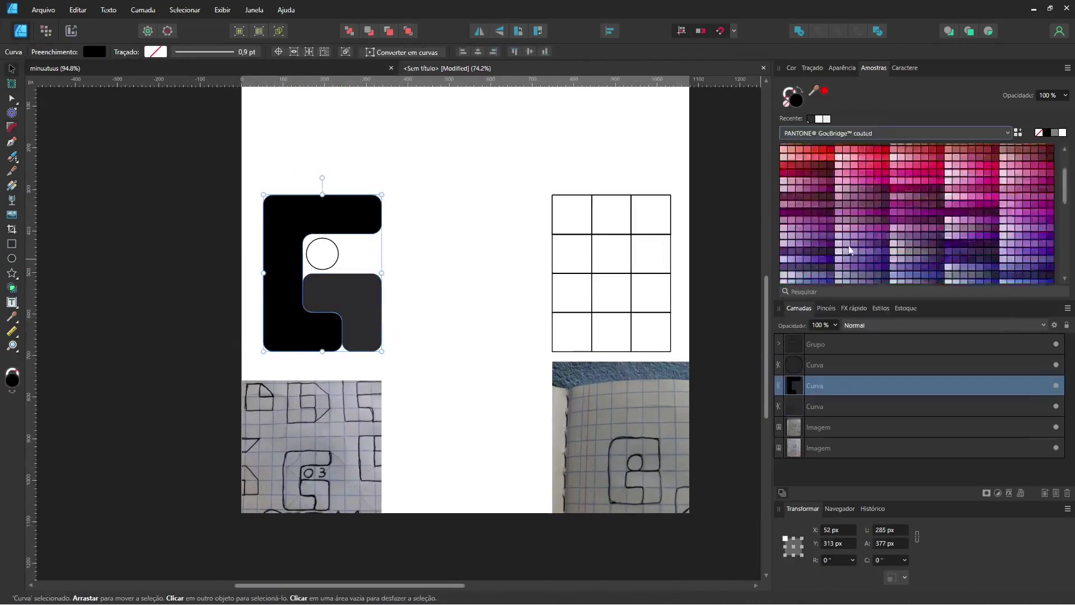
scroll(815, 269, down, 5)
scroll(519, 305, up, 3)
Try an olive green fill on the lower piece, then undo it.
click(518, 305)
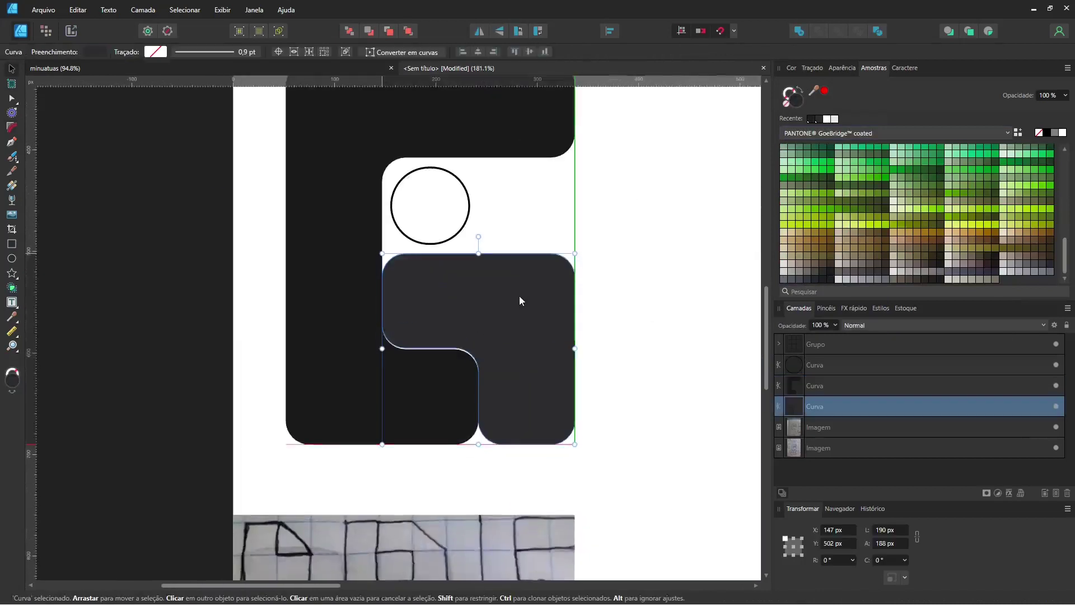
scroll(520, 296, up, 3)
double_click(189, 159)
scroll(303, 211, down, 3)
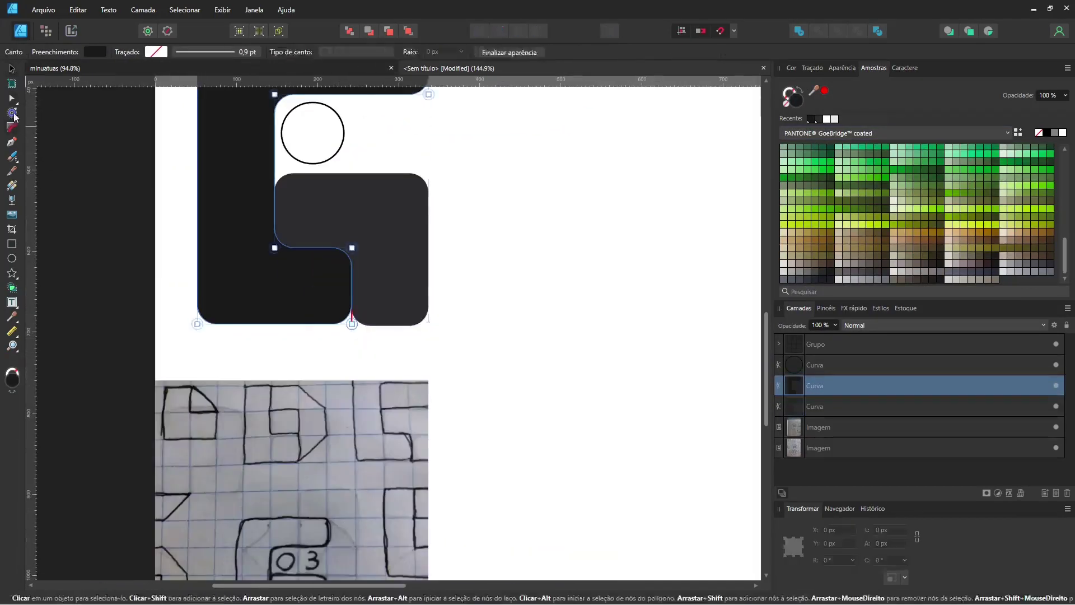
click(359, 230)
scroll(358, 230, up, 2)
scroll(368, 217, up, 3)
scroll(456, 321, down, 5)
scroll(616, 333, up, 2)
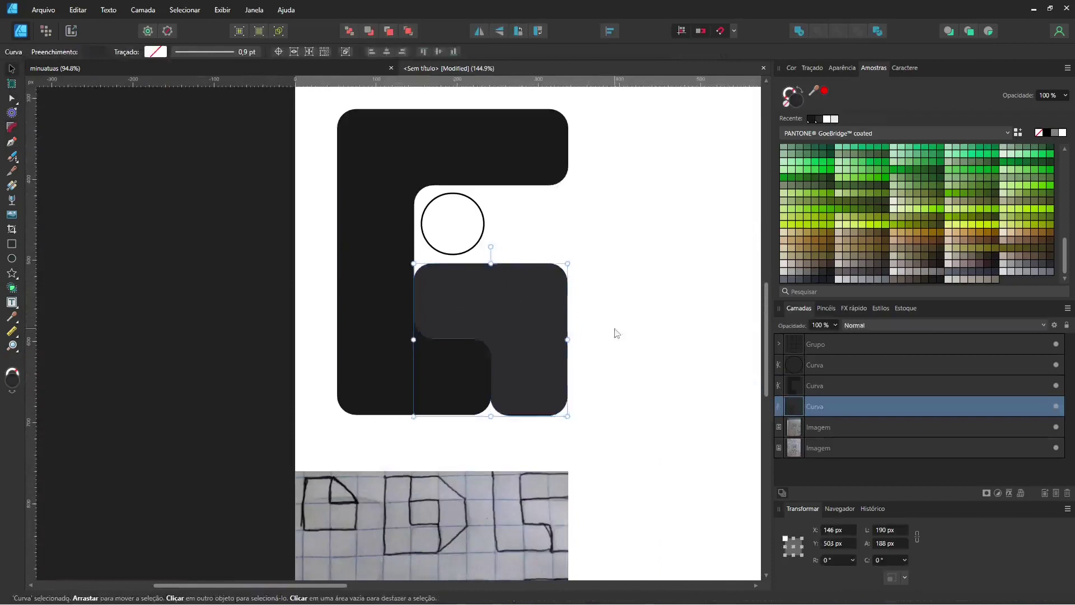
scroll(364, 304, down, 3)
scroll(364, 304, up, 3)
click(911, 228)
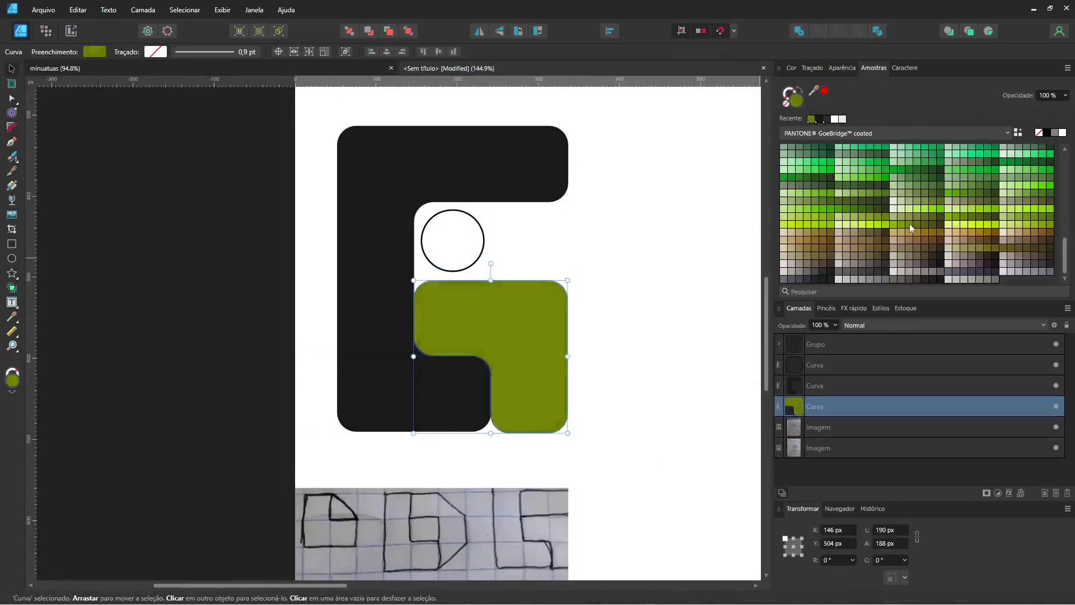
key(ctrl+z)
Fill the circle brown and select it together with its grid cell for aligning.
click(814, 364)
scroll(856, 261, up, 3)
scroll(896, 249, down, 3)
click(857, 247)
click(641, 233)
scroll(403, 298, down, 5)
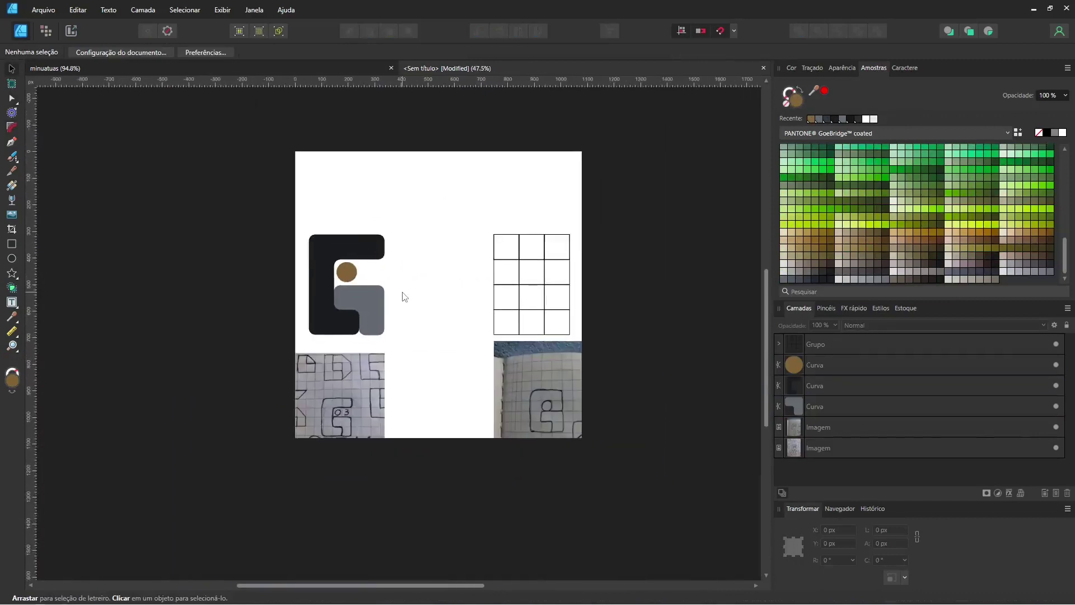
scroll(402, 293, left, 2)
scroll(395, 273, up, 3)
shift+click(341, 237)
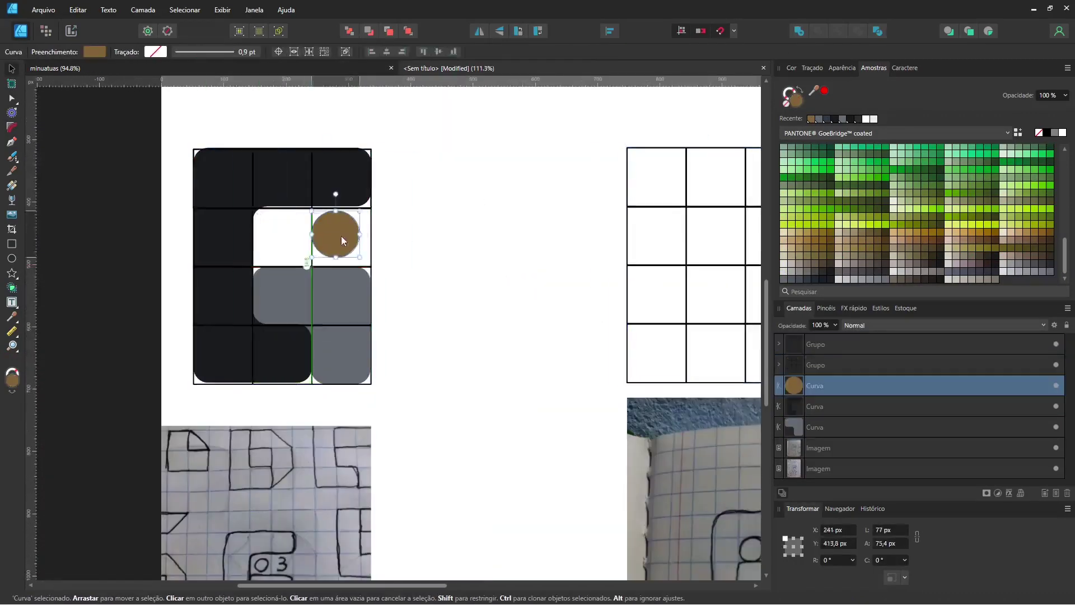
scroll(341, 237, up, 3)
click(609, 30)
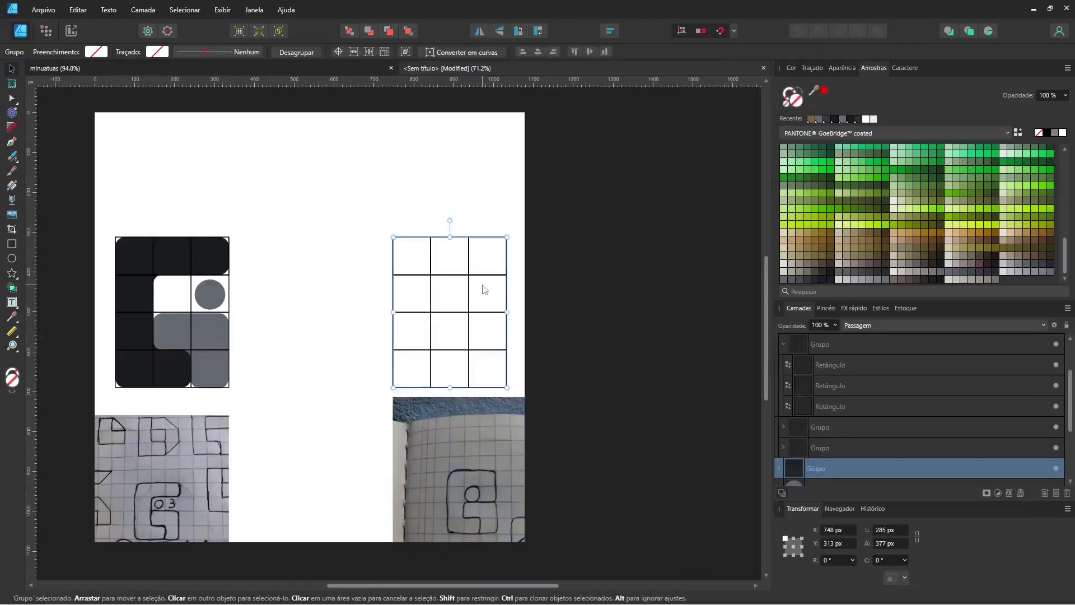
Merge the G's cells on the right-hand grid into one shape.
scroll(482, 287, up, 3)
drag(491, 330, 325, 242)
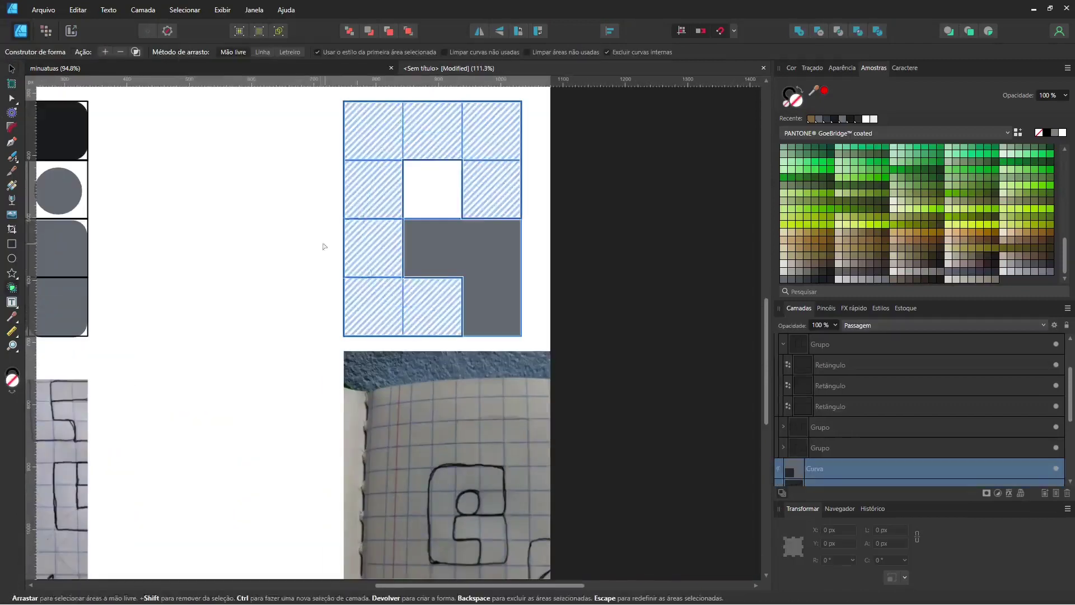
key(Return)
Round the corners of the second G's pieces with the Corner tool.
click(800, 474)
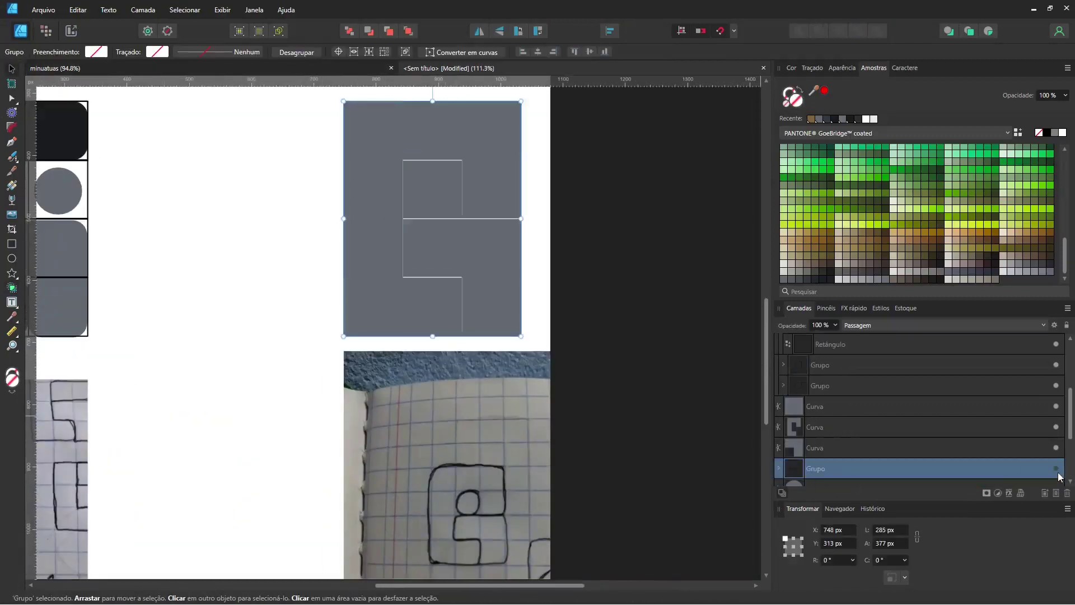
click(489, 226)
key(c)
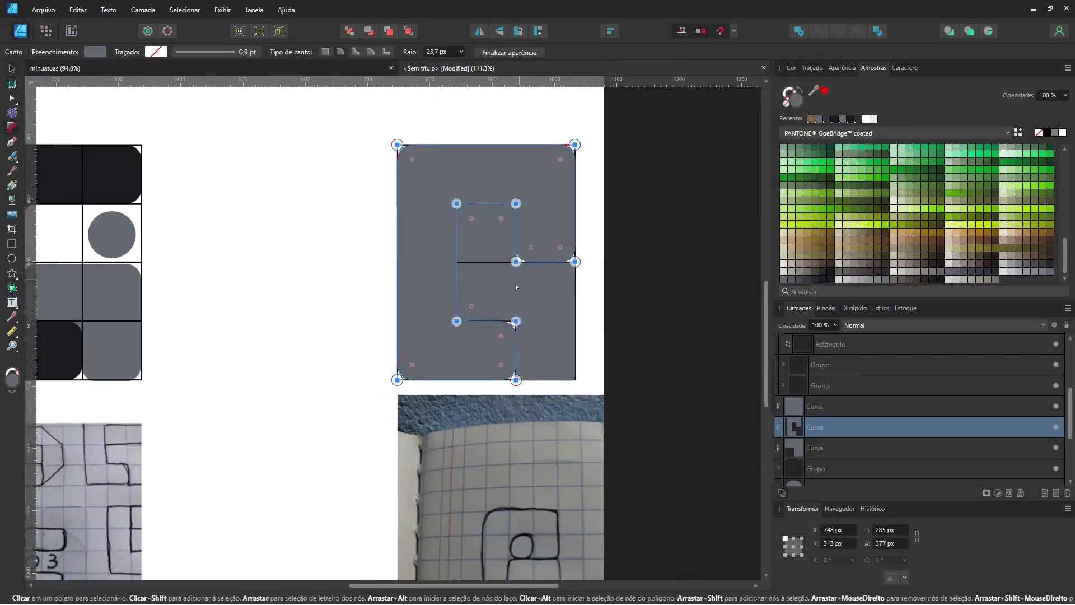
click(499, 338)
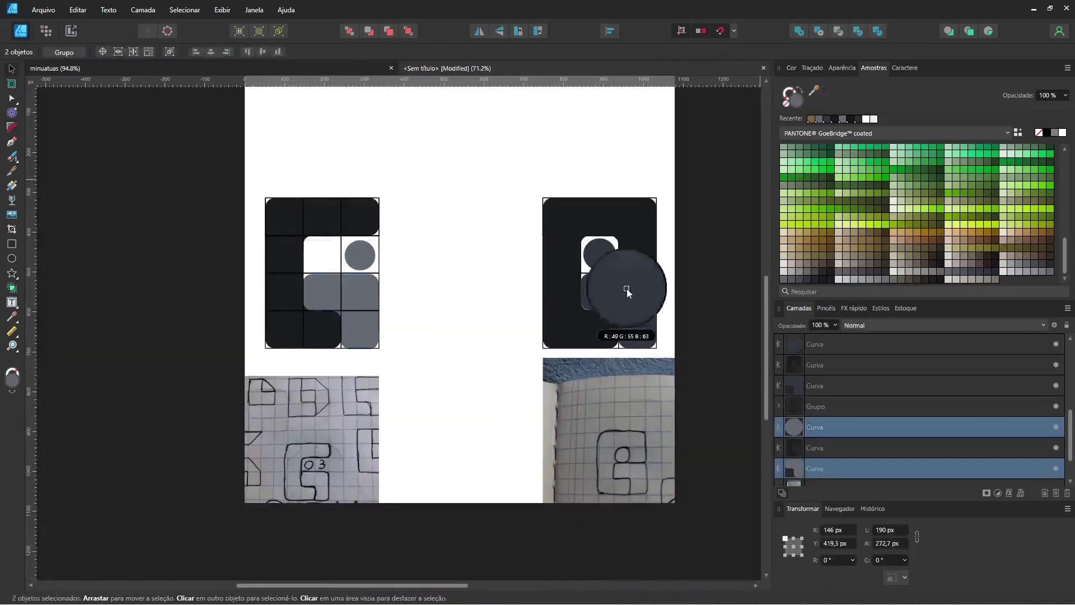
key(ctrl+a)
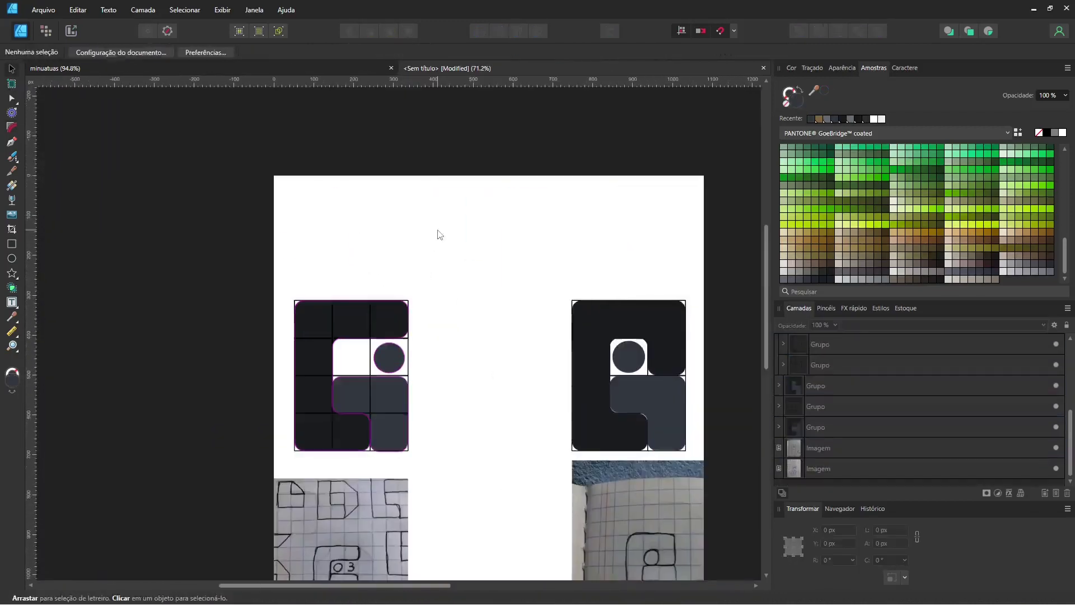
Add an artboard around all objects and shrink the left logo group around its centre.
click(156, 54)
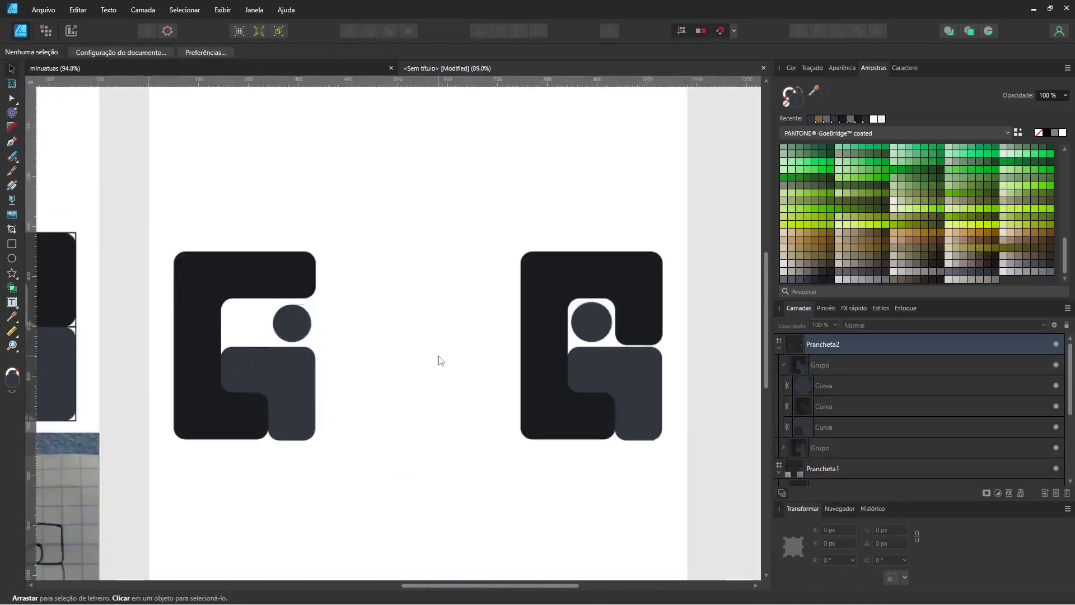
click(252, 364)
drag(328, 297, 294, 301)
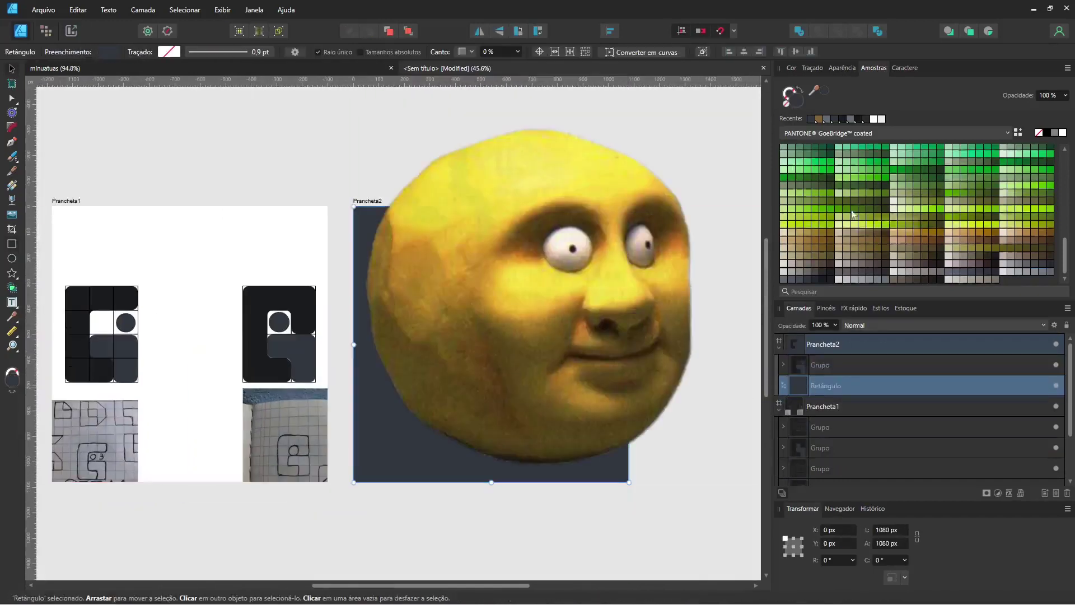
scroll(852, 214, up, 5)
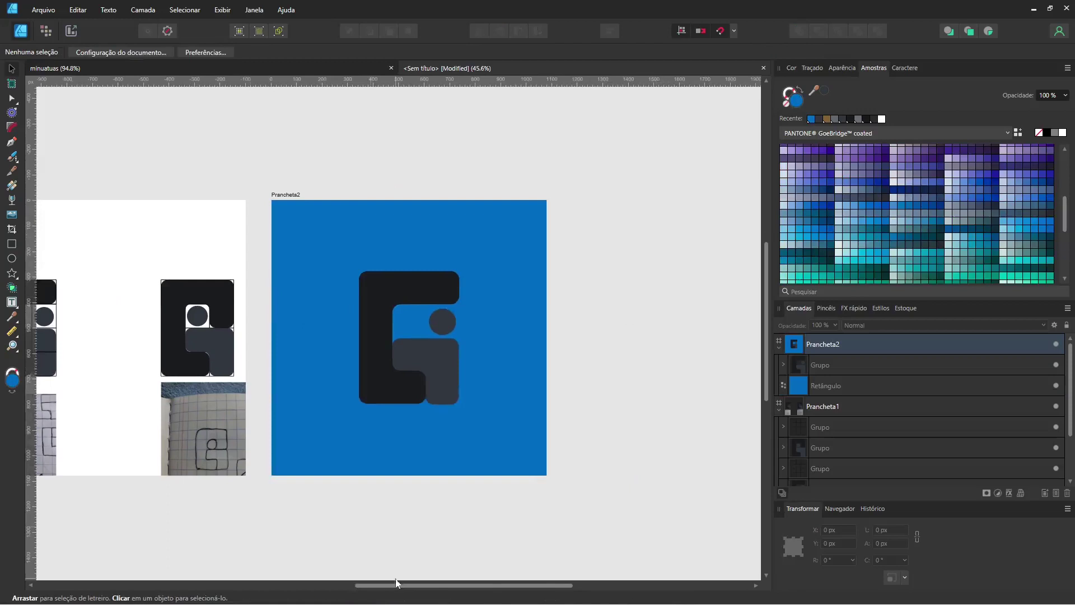
Recolour two G logo pieces in light blue and royal blue.
scroll(451, 436, up, 2)
click(437, 362)
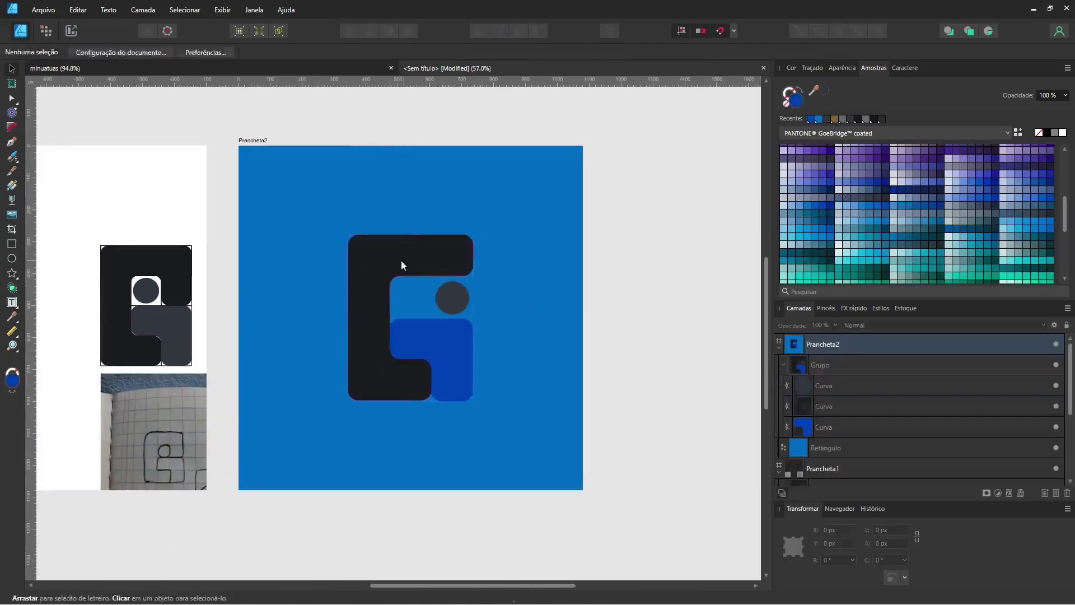
click(455, 299)
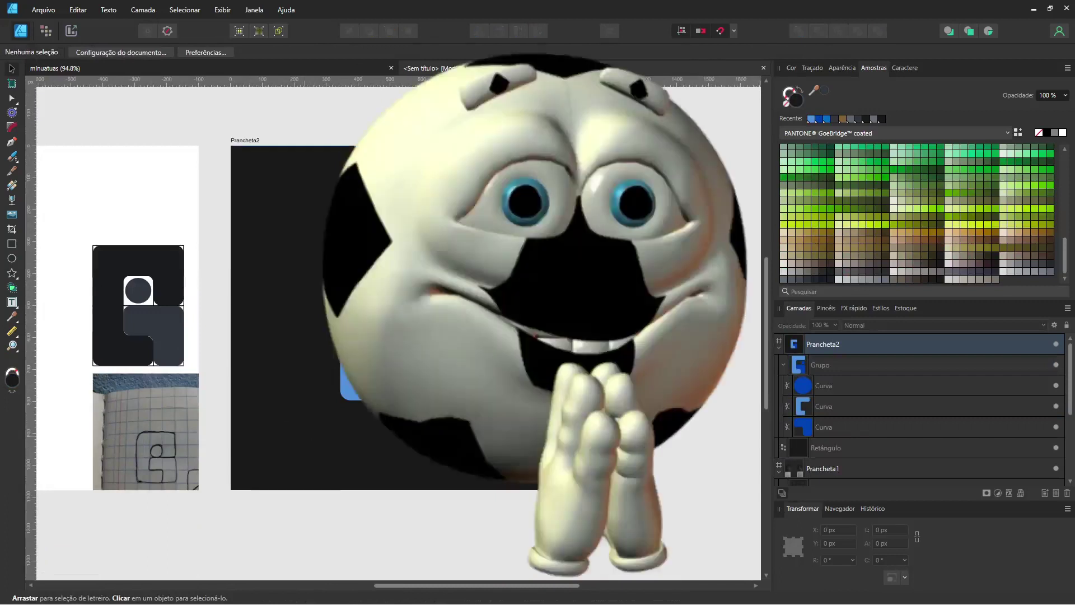
Try a vertical gradient on the background rectangle, then fill it flat dark navy.
click(433, 419)
key(g)
drag(409, 511, 410, 100)
click(825, 281)
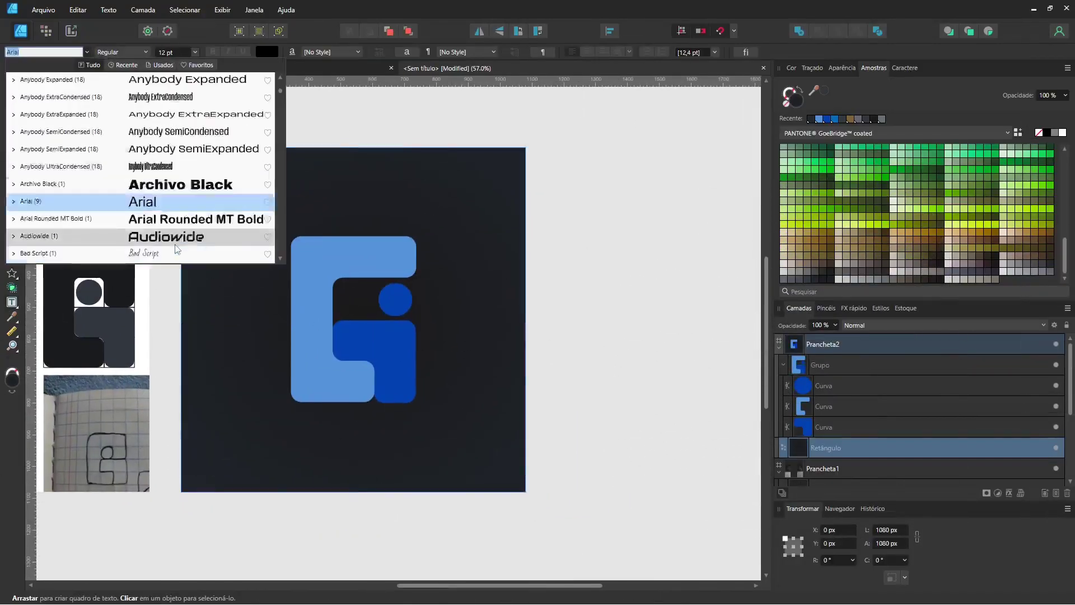
Set the GIMP wordmark's font to a Black weight from the font list.
click(167, 167)
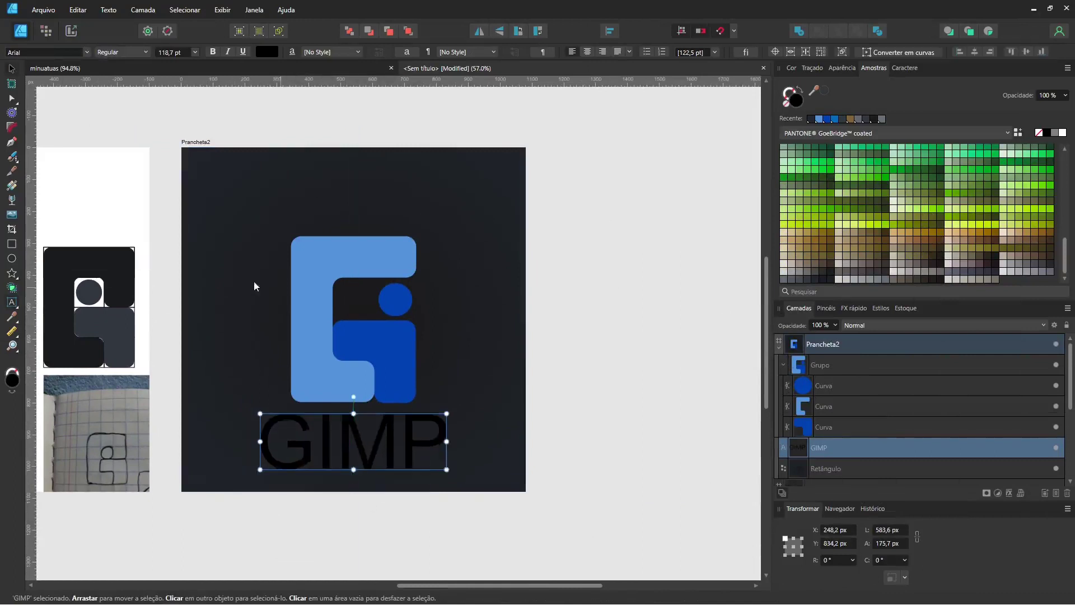
click(44, 52)
scroll(173, 220, down, 3)
scroll(175, 220, down, 2)
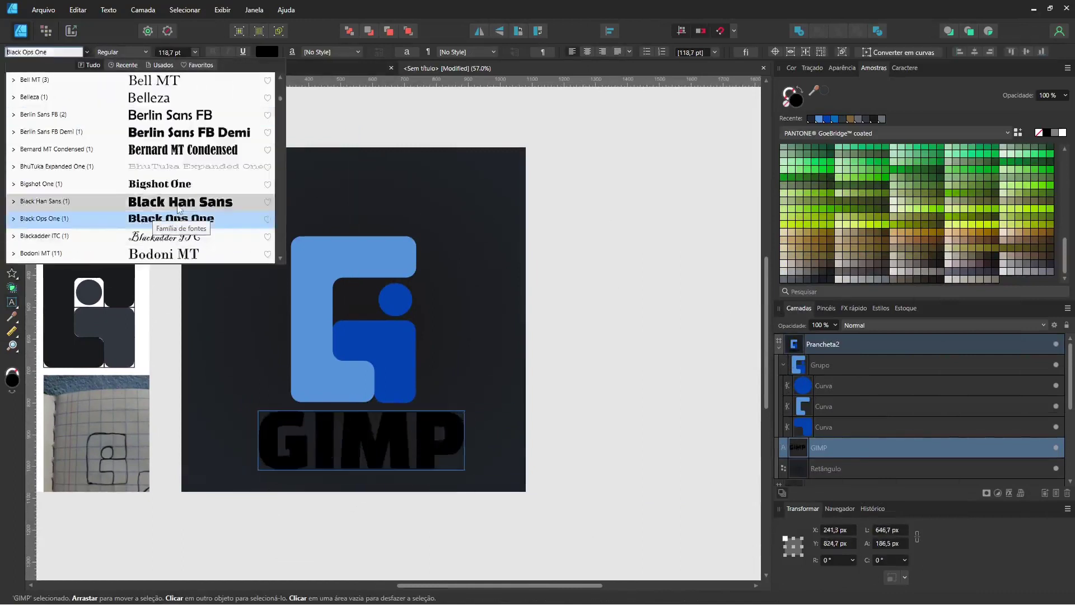
scroll(168, 184, down, 5)
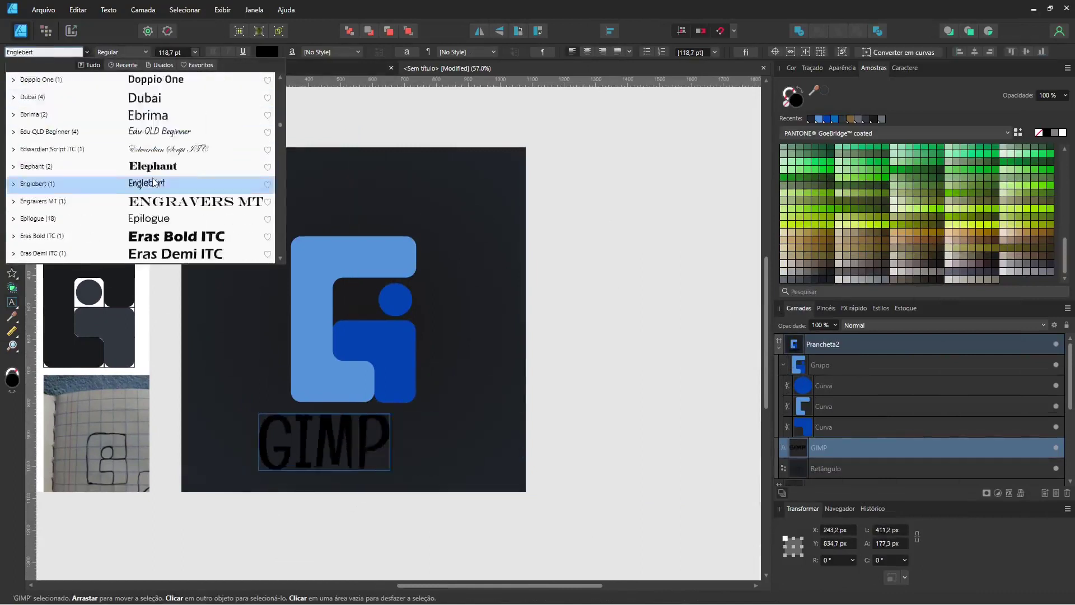
click(130, 200)
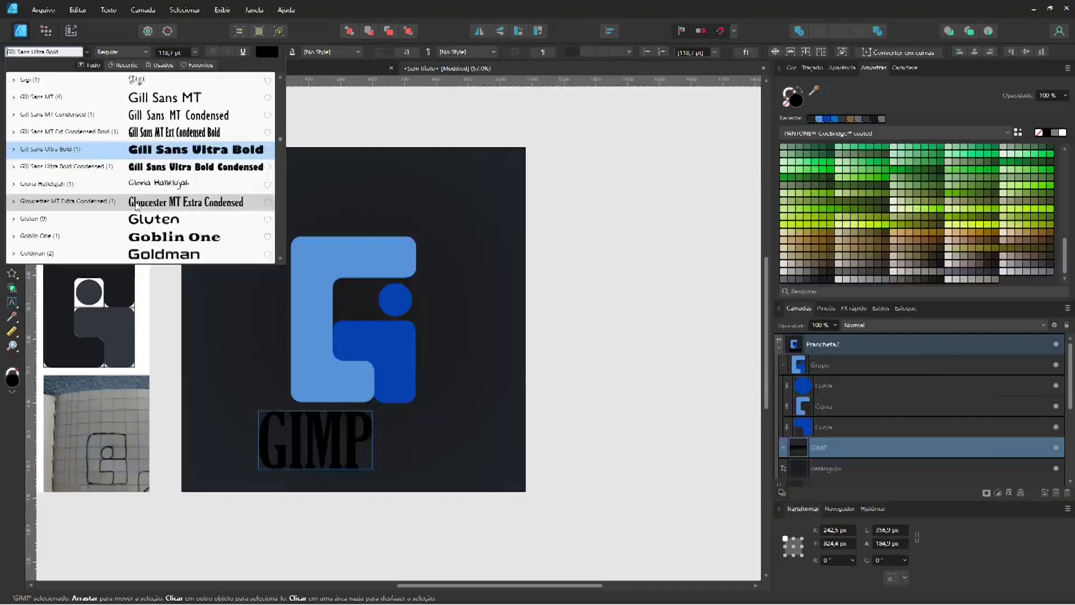
scroll(135, 201, down, 3)
click(14, 149)
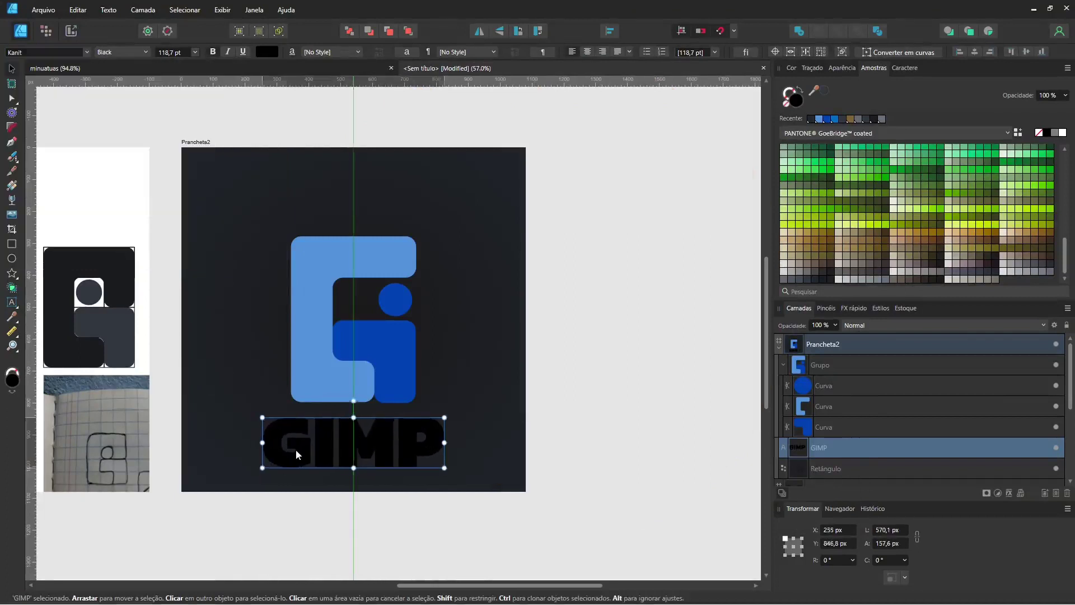
Colour the GIMP wordmark light blue and stretch it to match the logo width.
click(824, 89)
mouse_move(814, 89)
mouse_down()
mouse_move(336, 280)
mouse_move(355, 280)
mouse_up()
drag(444, 442, 424, 406)
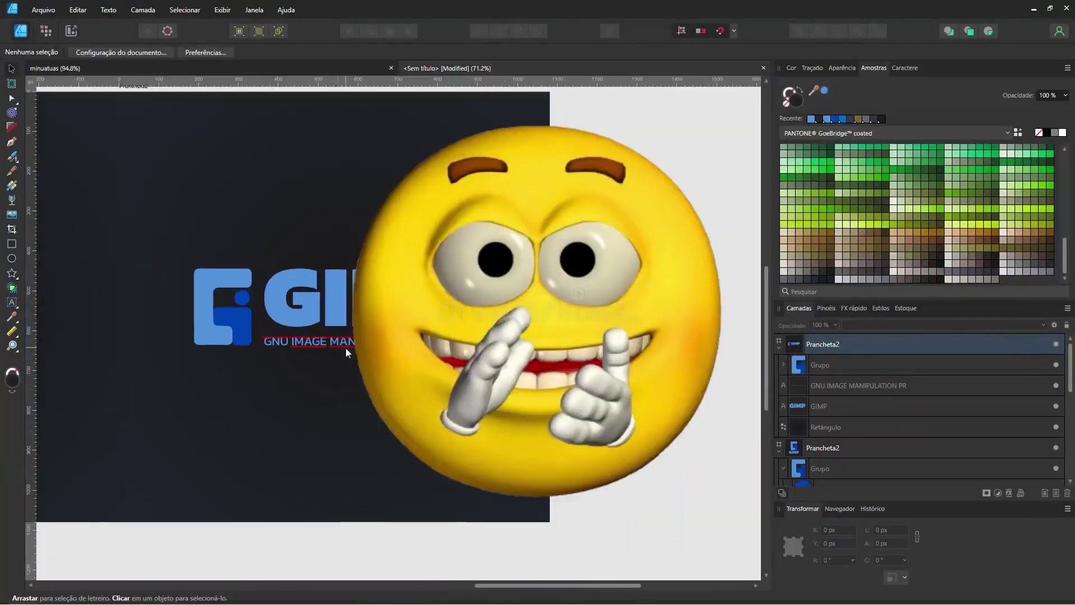
Try enlarging logo curve pieces into backdrops on both artboards, undoing each attempt.
click(202, 322)
drag(327, 385, 384, 351)
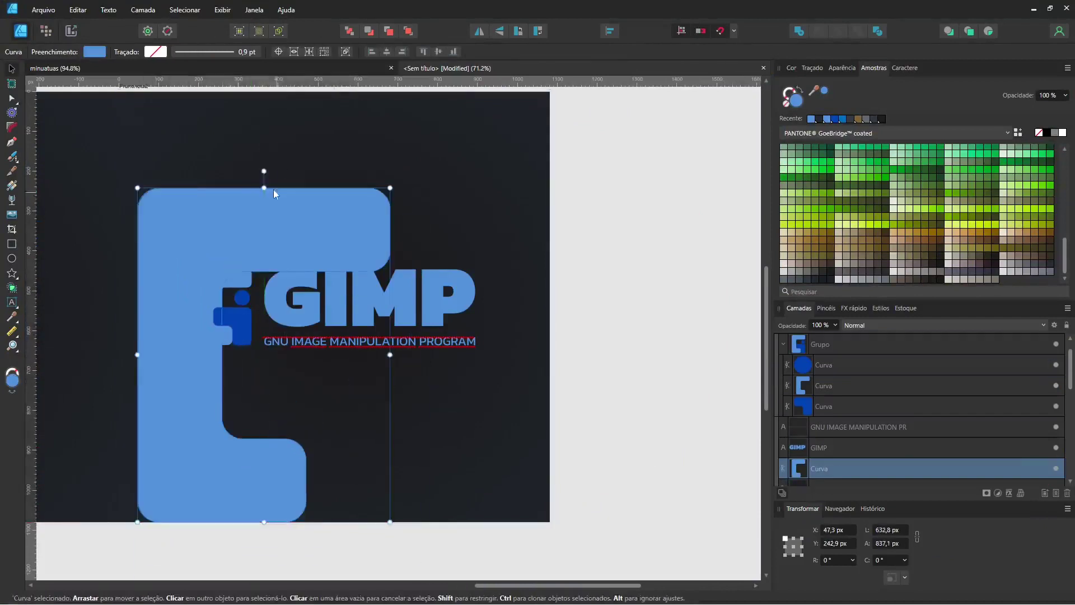
scroll(510, 176, down, 3)
key(ctrl+z)
key(ctrl+z)
key(ctrl+z)
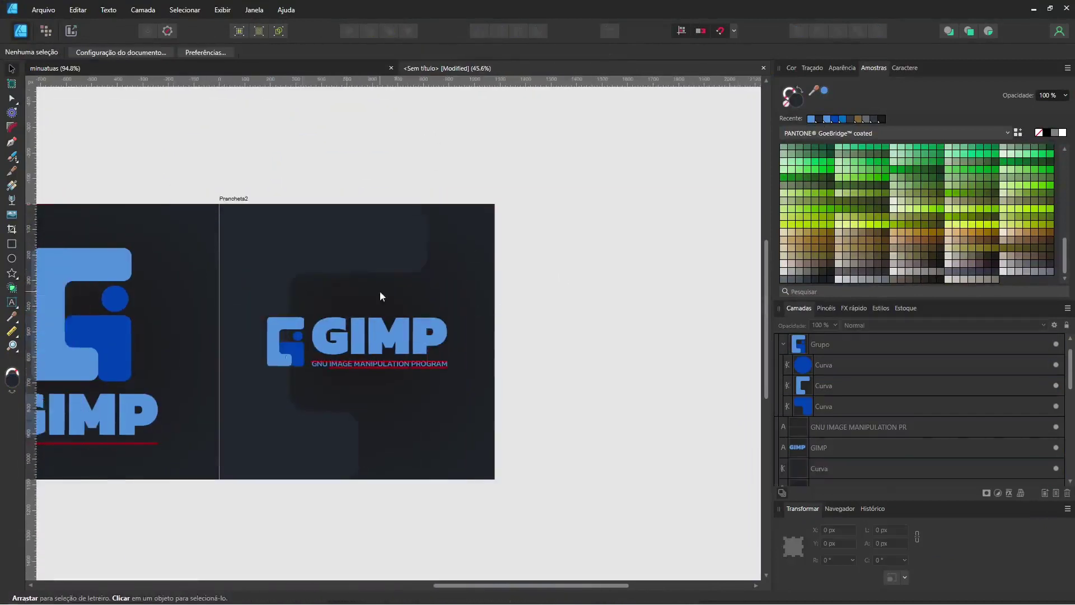
click(428, 422)
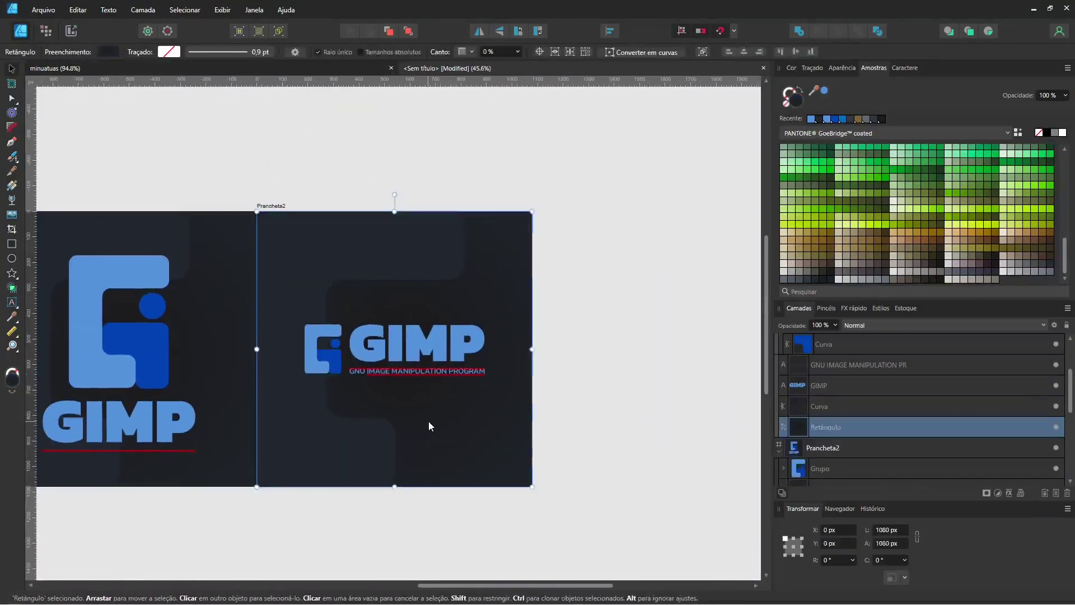
drag(499, 445, 342, 298)
key(ctrl+z)
key(ctrl+z)
scroll(479, 419, down, 2)
Move the curve layer behind the logo and wordmark, then bring up File Explorer.
drag(801, 344, 801, 458)
scroll(239, 453, up, 2)
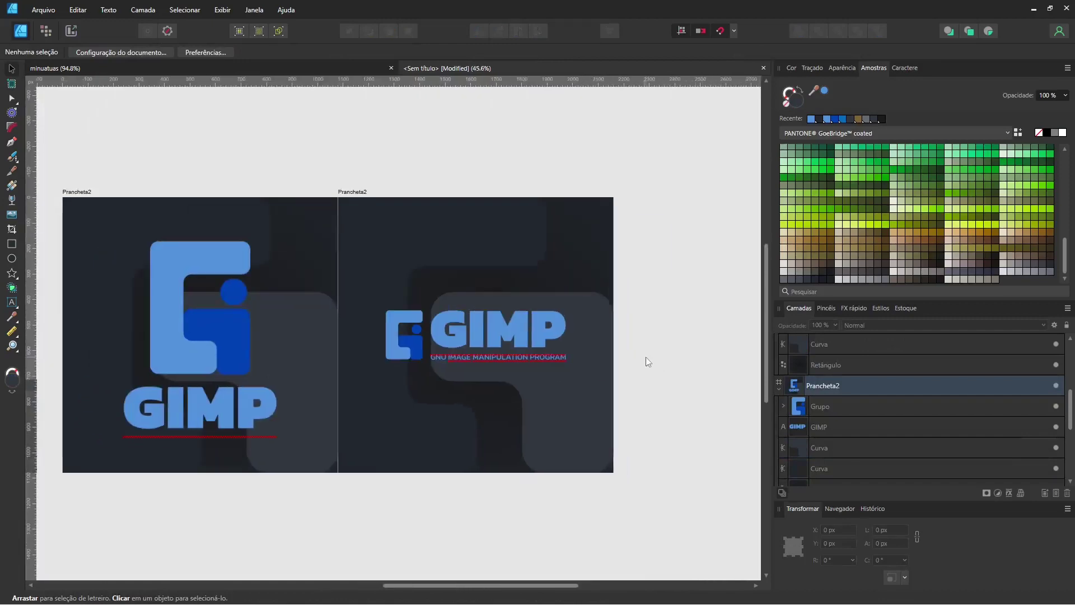
click(487, 592)
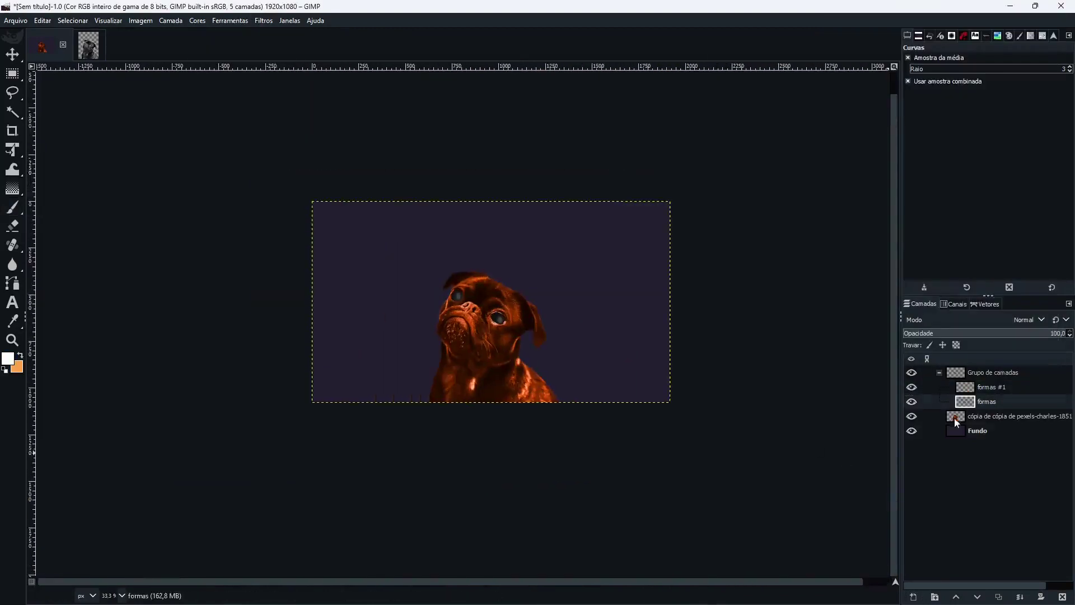
Bring up the options for the formas layer in GIMP's Layers panel.
right_click(955, 431)
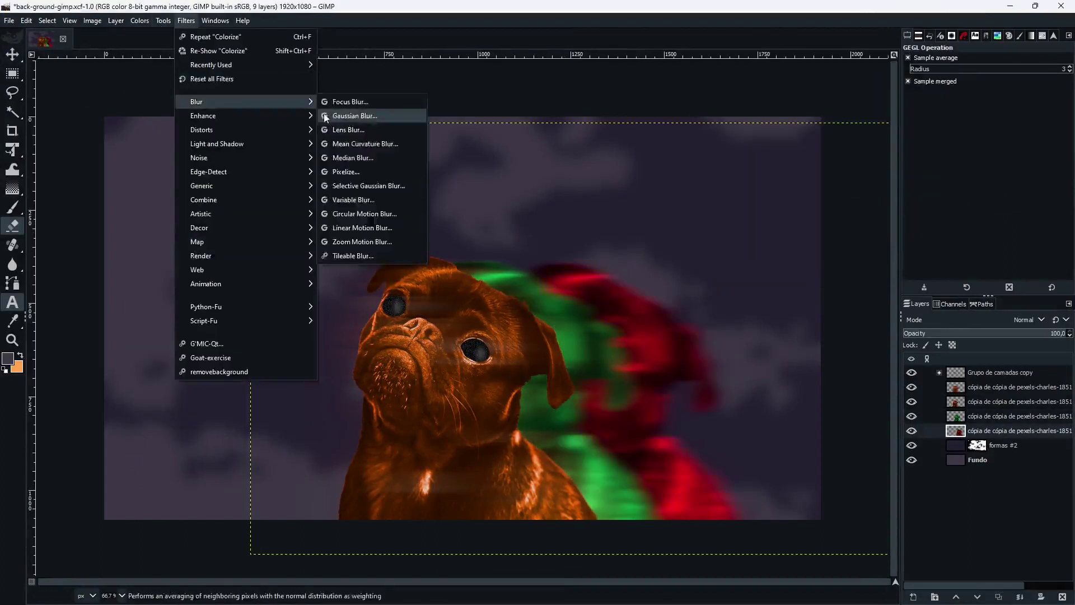
Bring Firefox forward and scroll down the Pexels pug photo page.
click(582, 595)
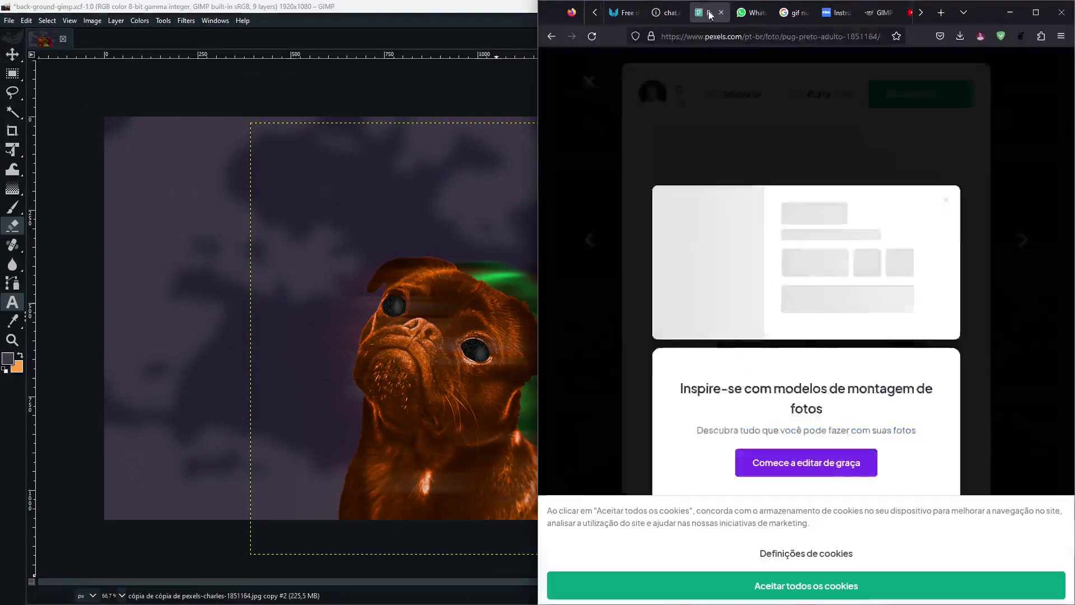
scroll(676, 343, down, 3)
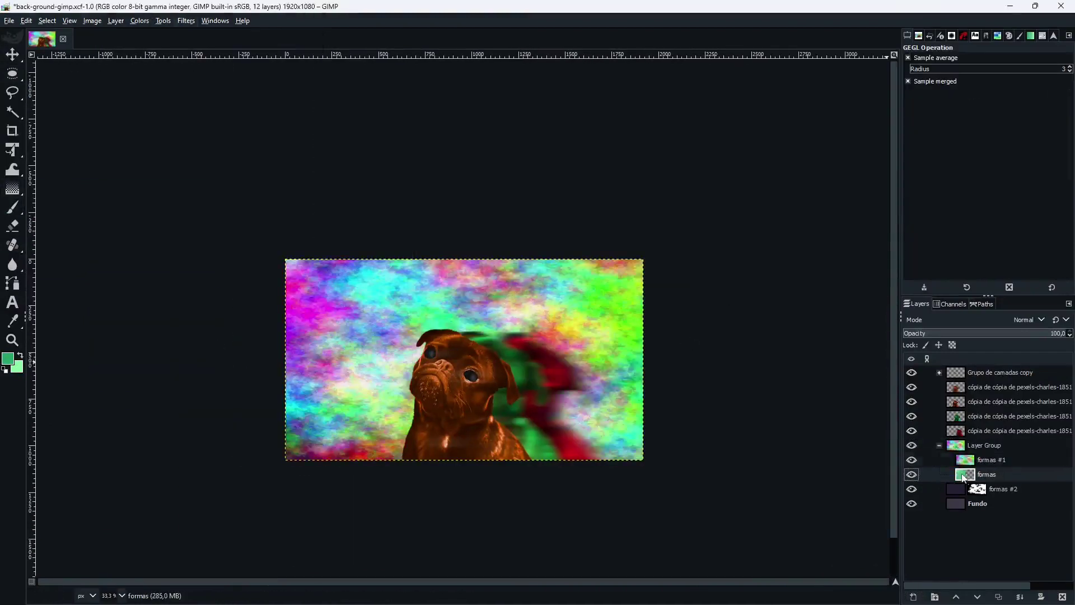
Apply the Gaussian blur to make the large green glow.
key(Return)
scroll(999, 324, down, 6)
scroll(999, 324, down, 6)
scroll(997, 325, down, 6)
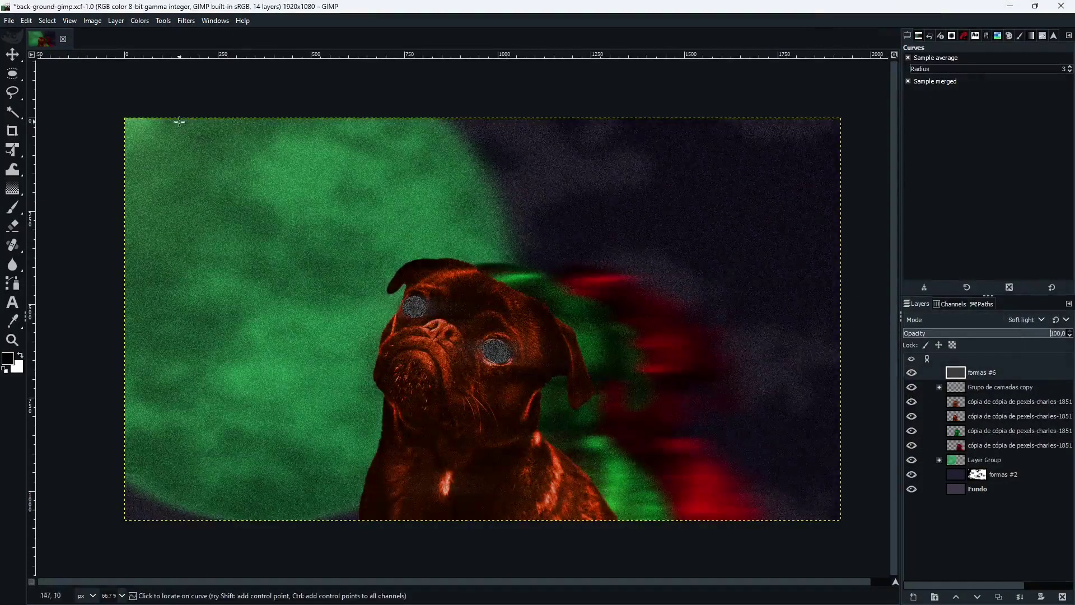
Duplicate the red and green streak layers, shift them right, and group them.
click(980, 416)
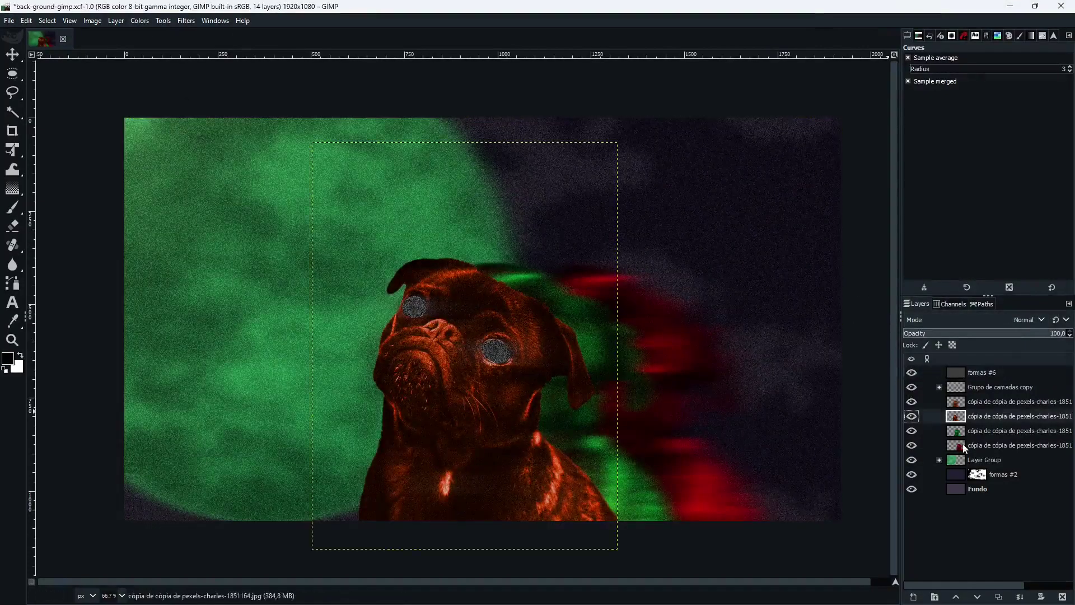
click(999, 596)
drag(781, 423, 424, 343)
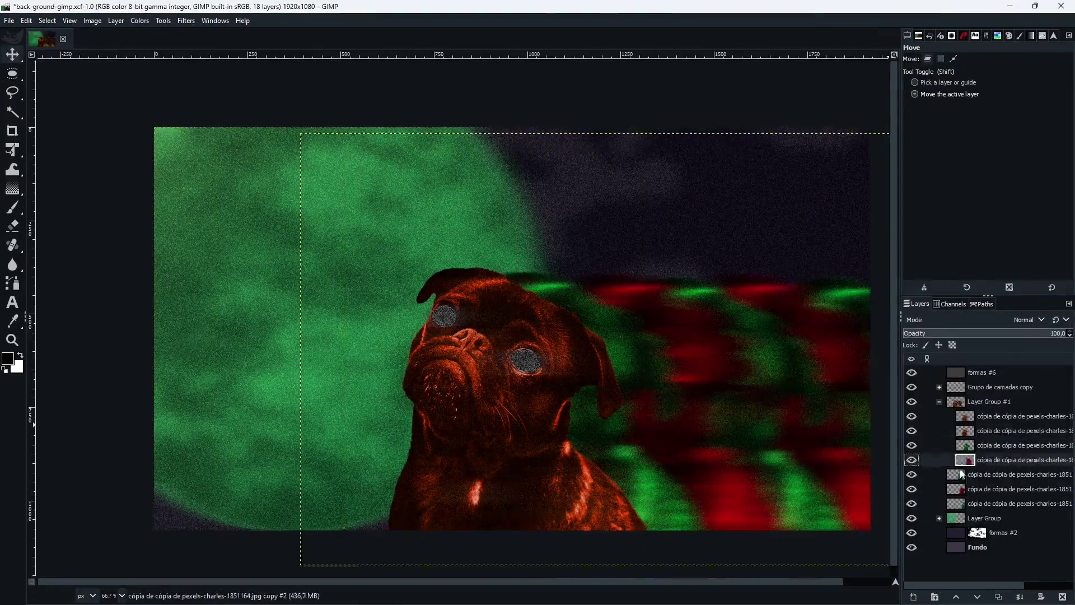
key(1)
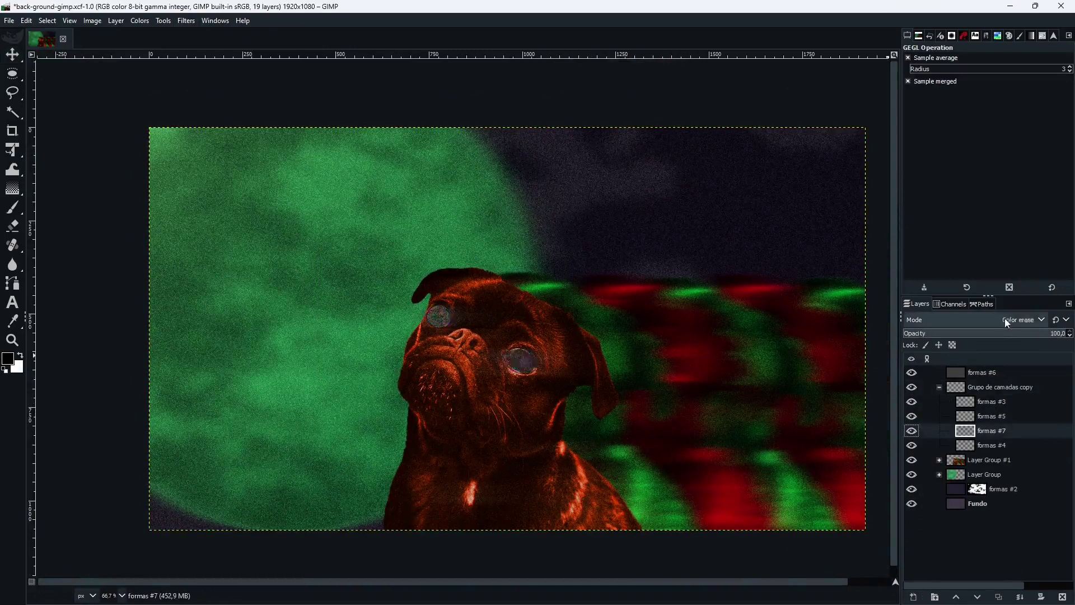
Invert the colours of the grid layer.
scroll(1005, 319, down, 5)
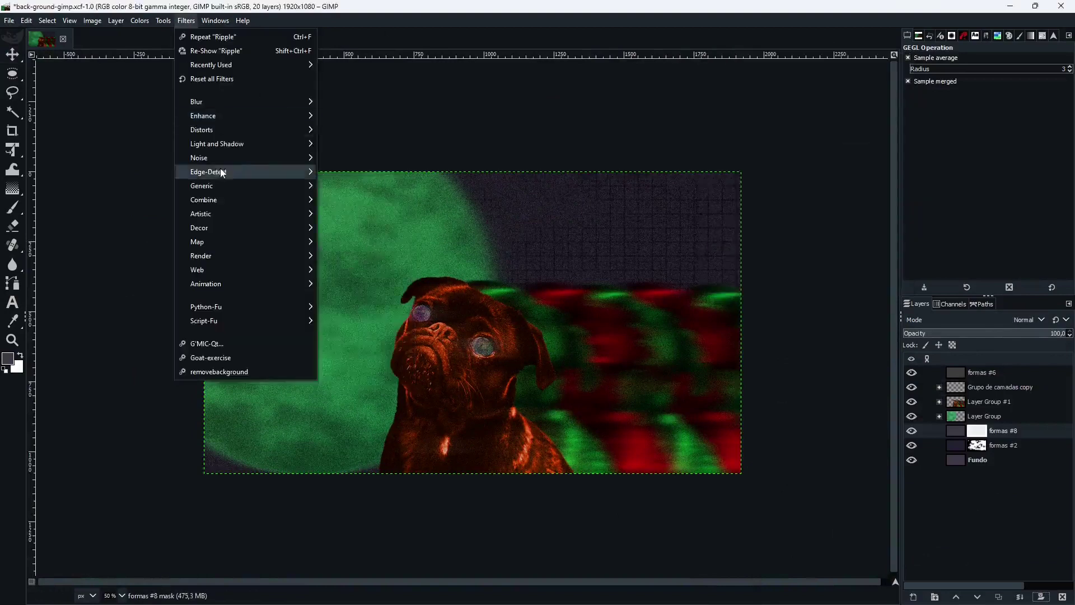
click(139, 20)
click(151, 185)
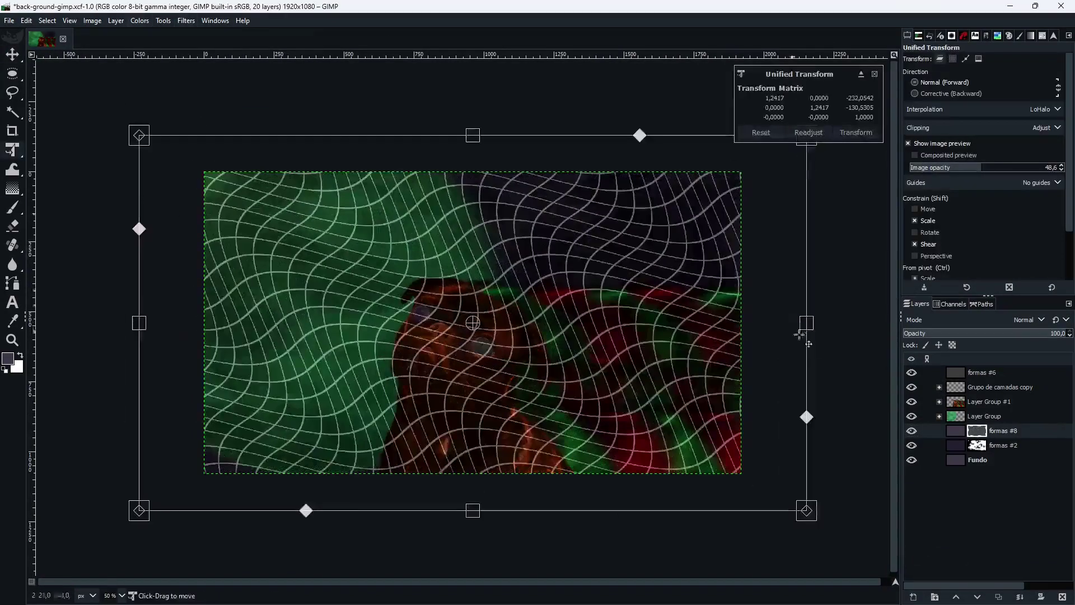
Start resizing the rippled grid layer with the Unified Transform tool.
click(185, 20)
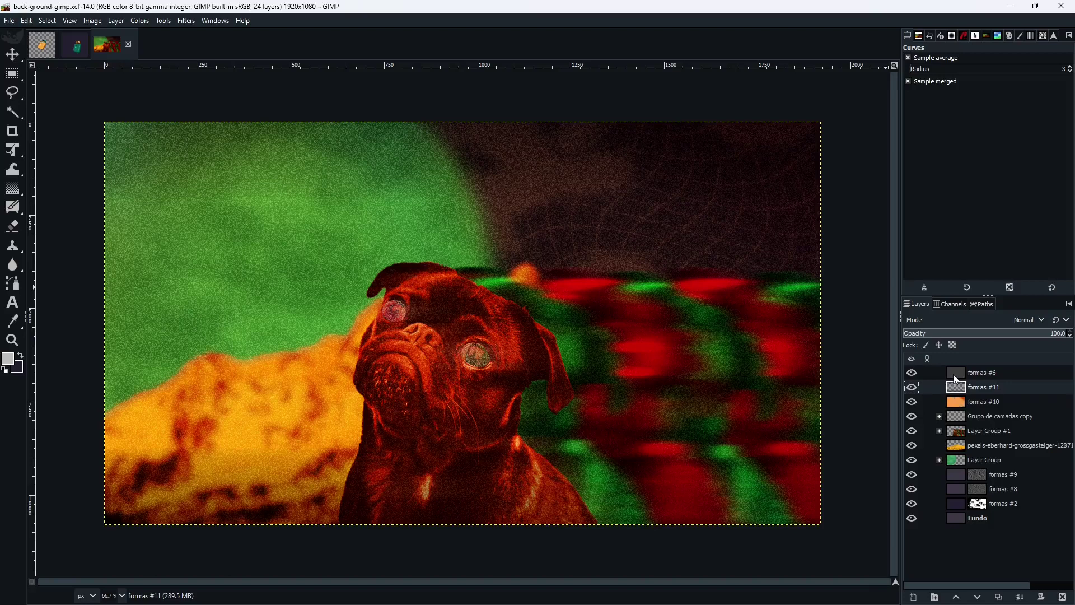
click(956, 451)
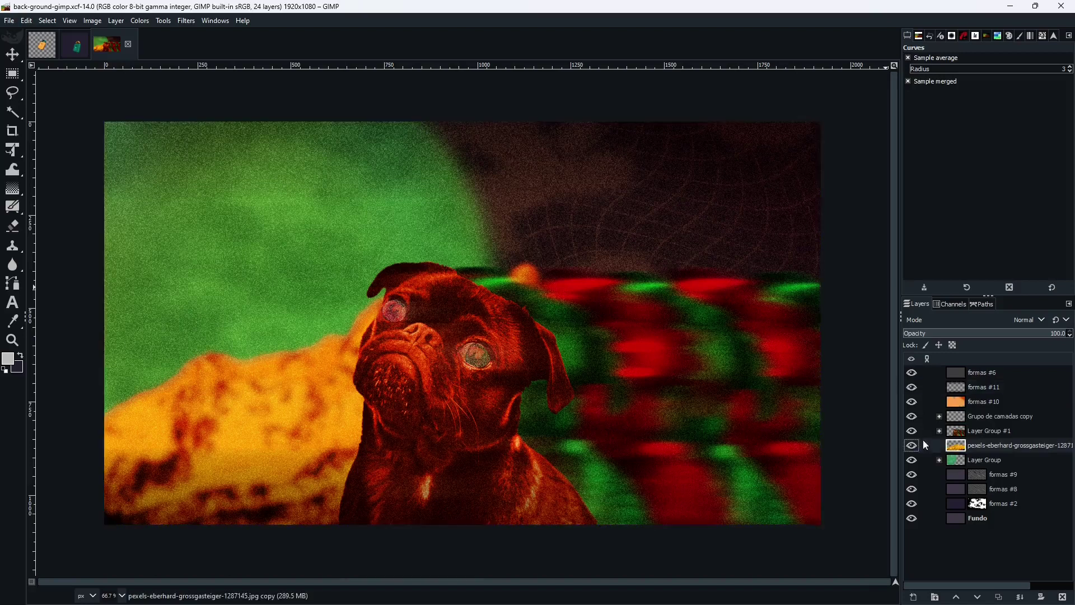
click(912, 430)
click(912, 401)
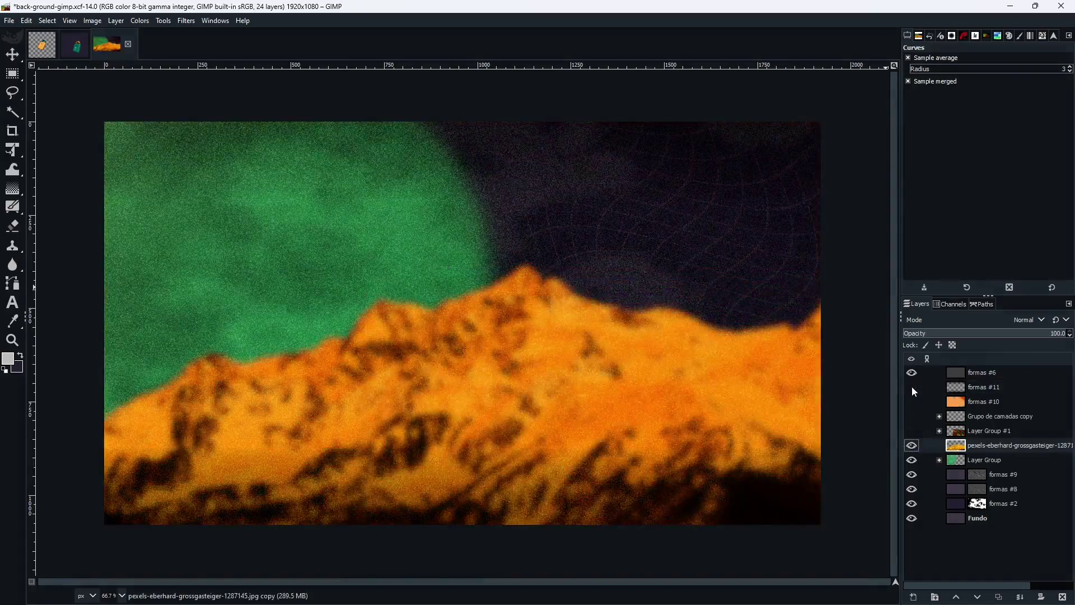
click(912, 373)
click(912, 372)
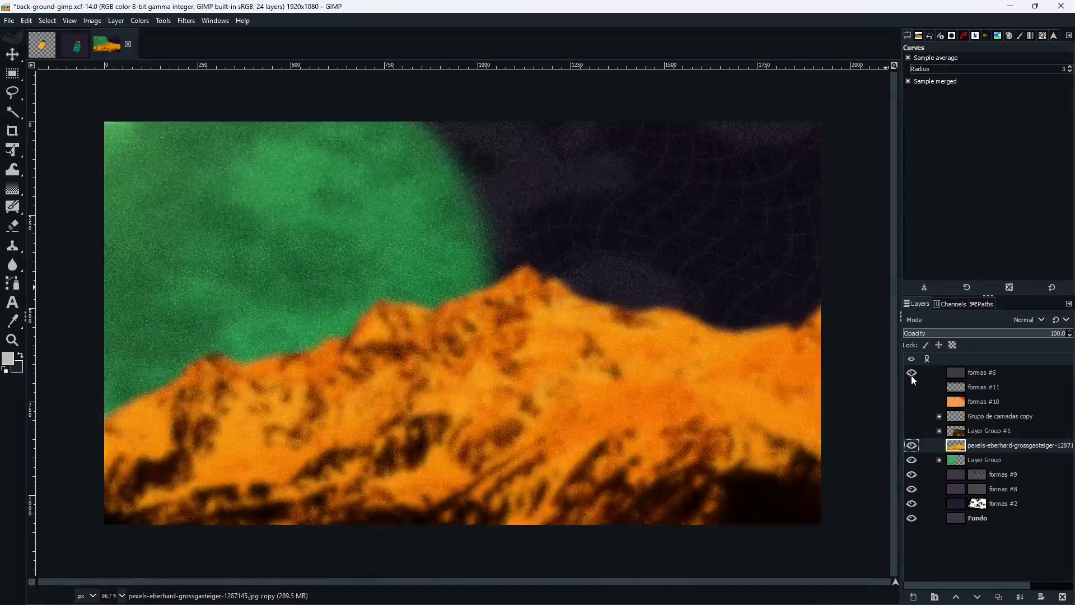
click(913, 401)
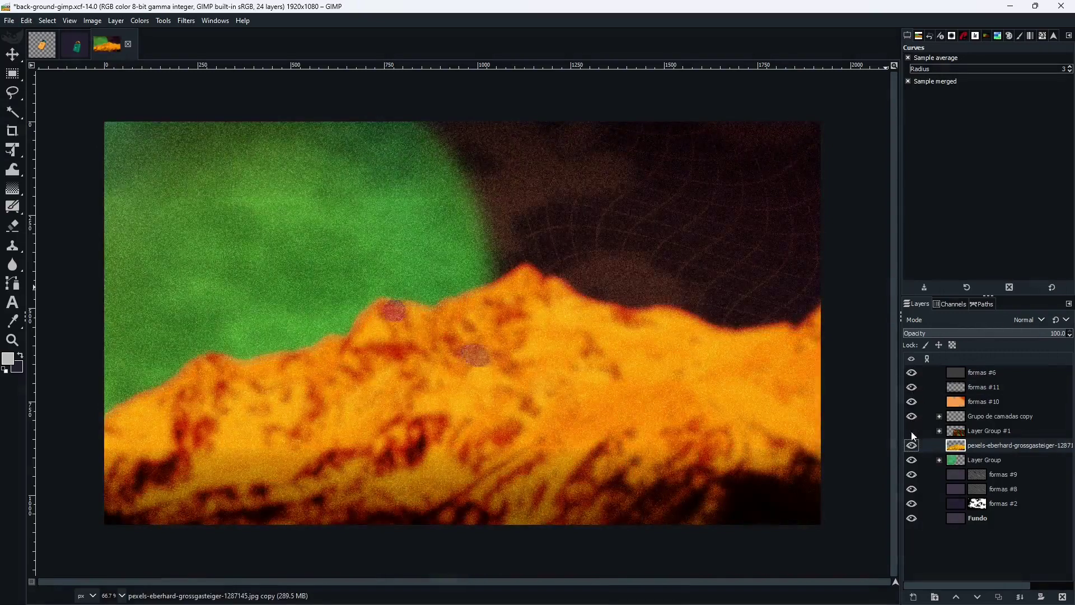
click(911, 431)
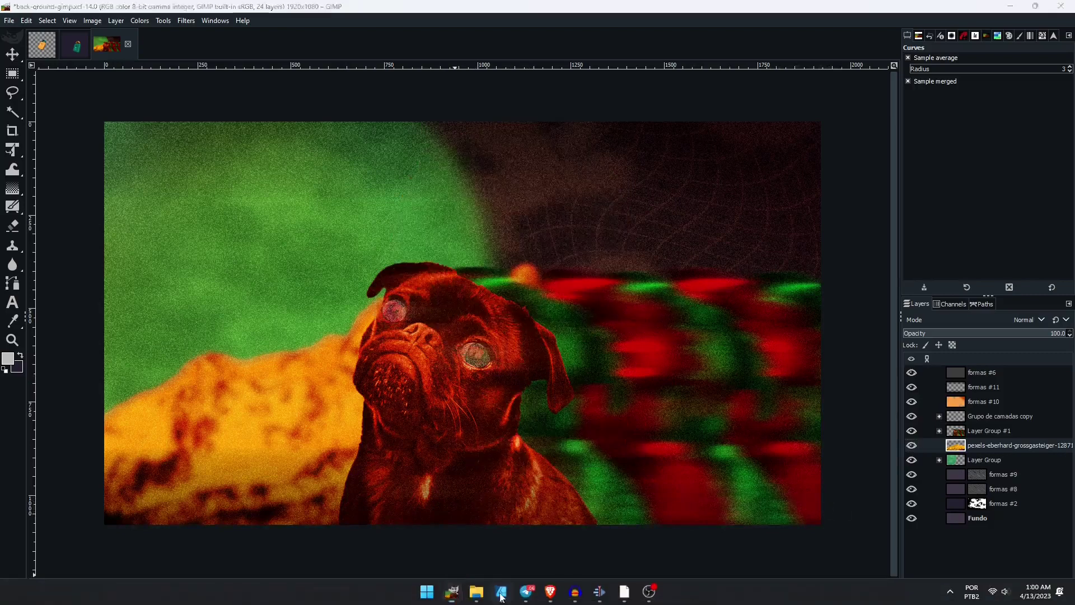
Show the GIMP-New document and pan across its stacked, horizontal and GIMP 3.0 splash artboards.
click(501, 595)
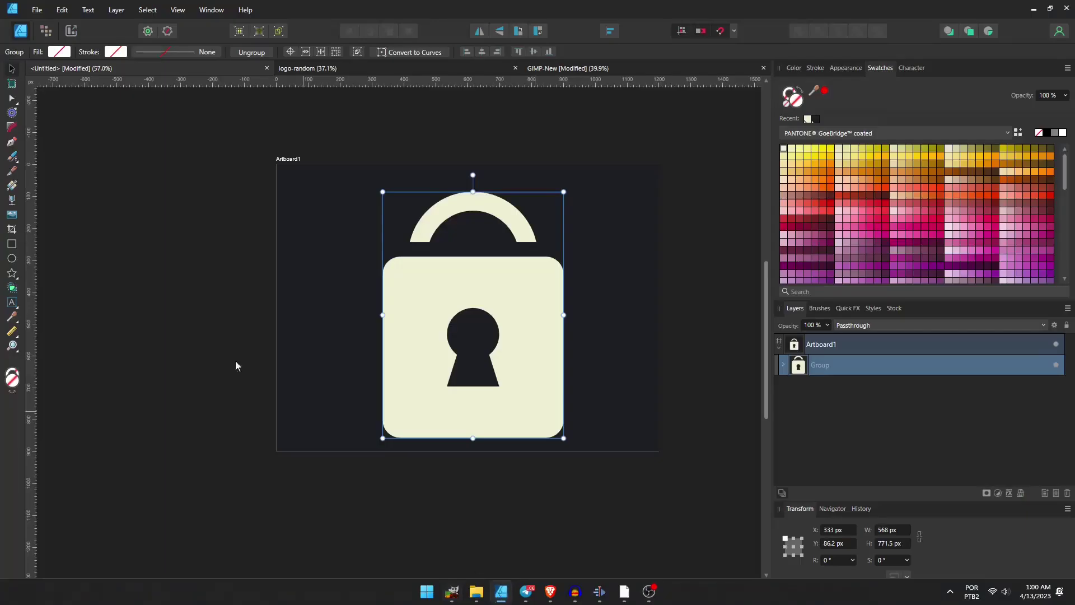
click(576, 71)
scroll(319, 370, left, 5)
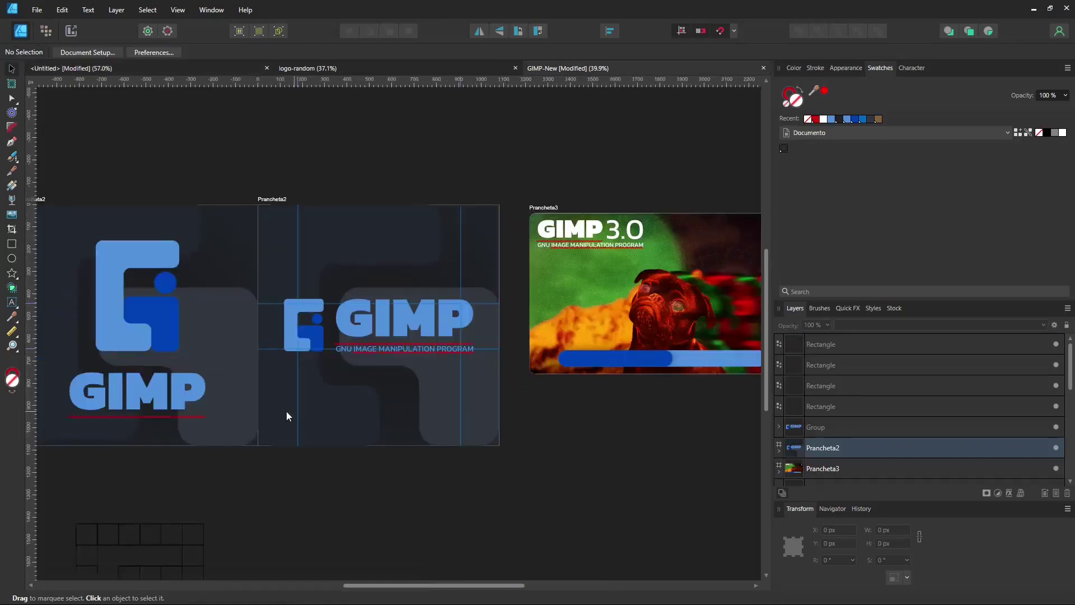
scroll(320, 403, left, 2)
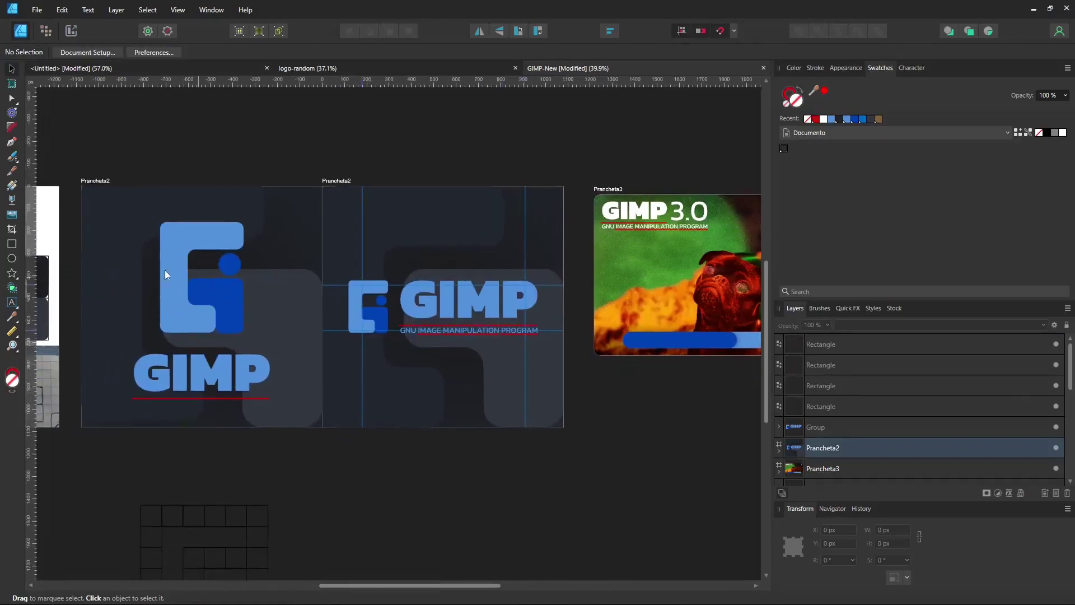
scroll(364, 287, right, 1)
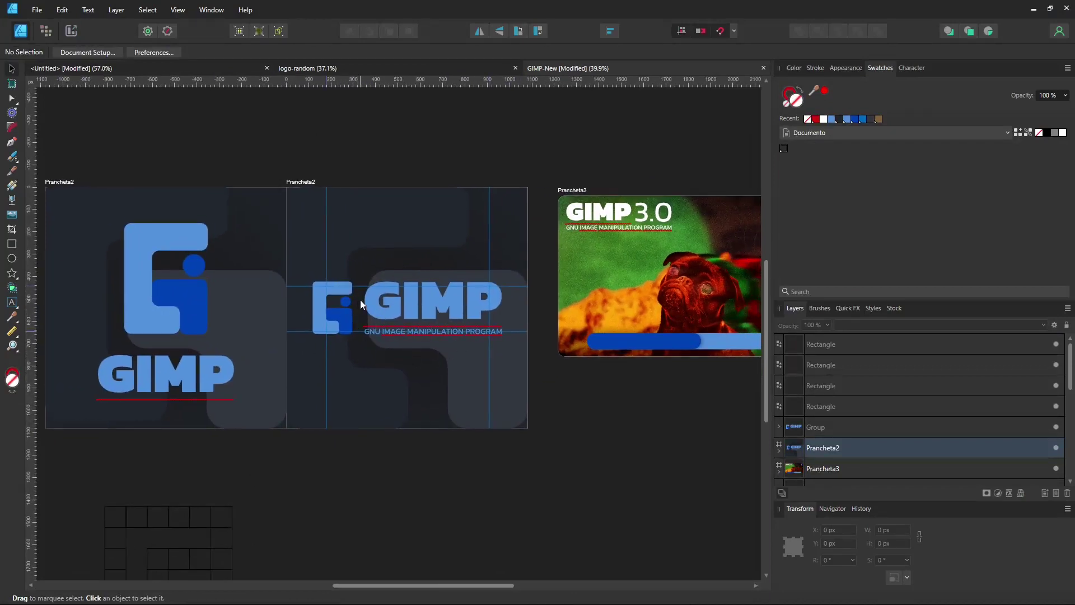
scroll(536, 328, right, 2)
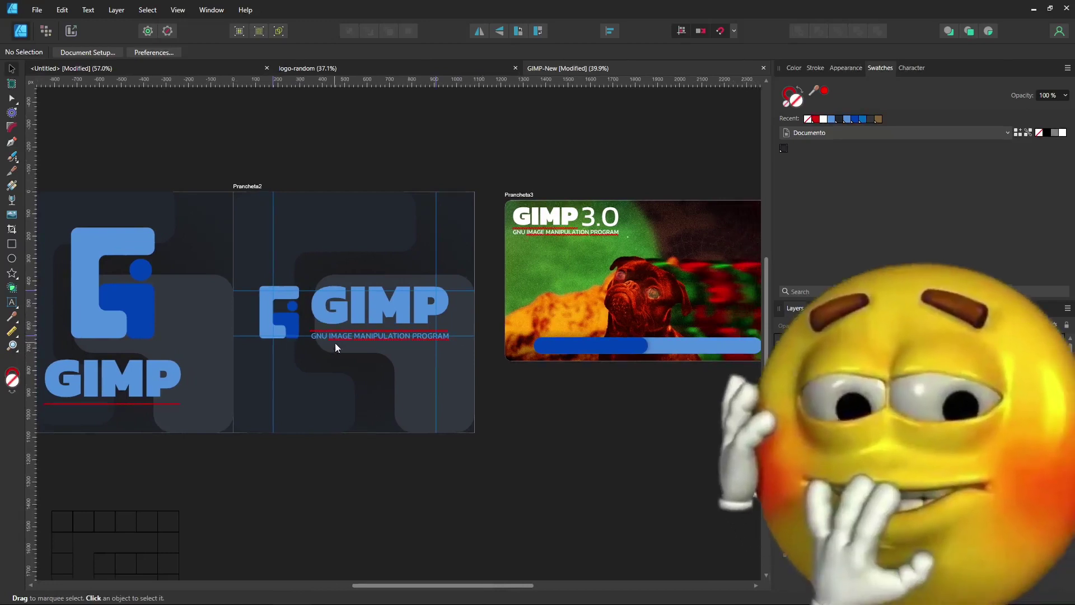
scroll(305, 410, right, 5)
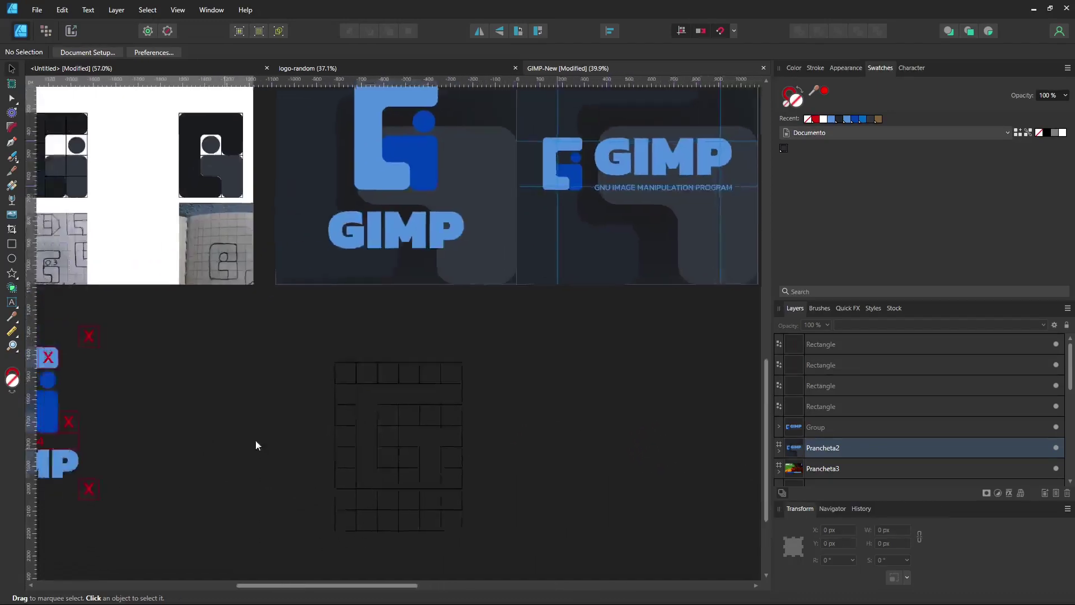
scroll(257, 445, left, 4)
scroll(317, 476, left, 5)
scroll(196, 473, left, 4)
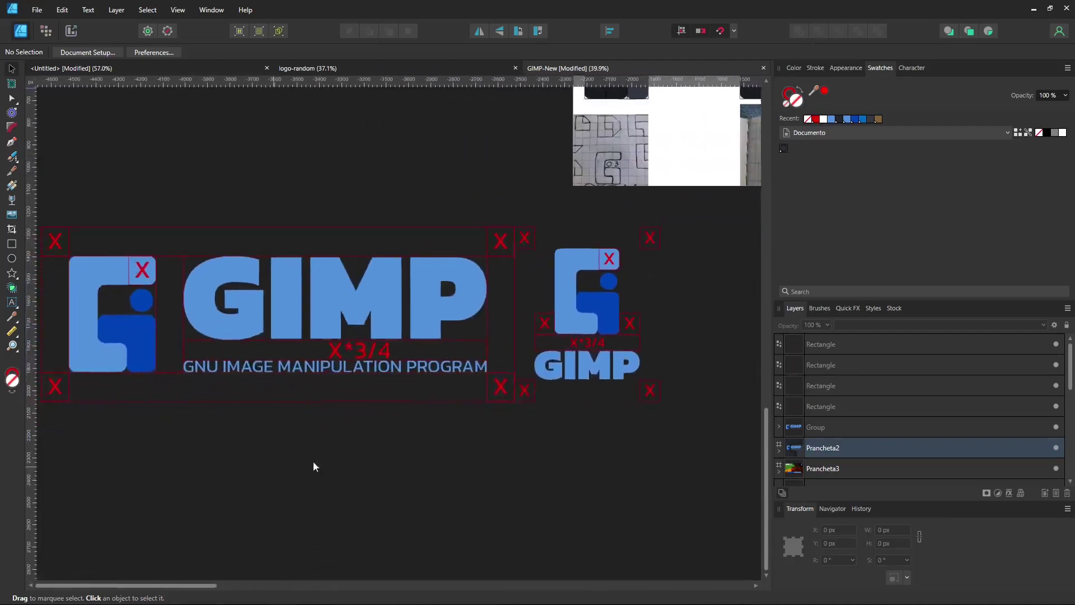
scroll(336, 462, left, 5)
scroll(336, 462, right, 2)
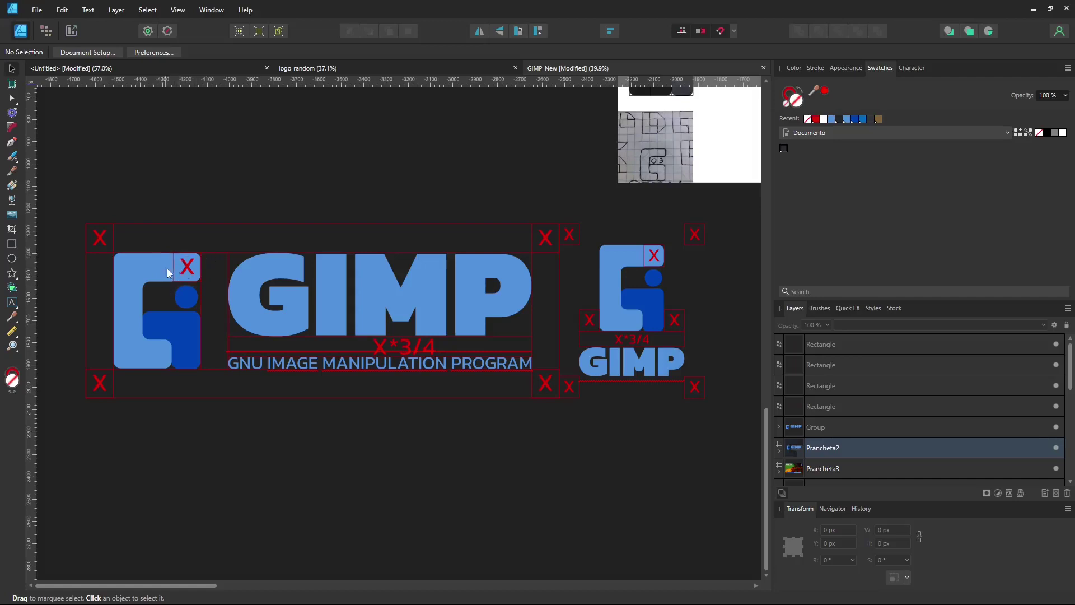
scroll(428, 297, up, 3)
scroll(372, 184, right, 5)
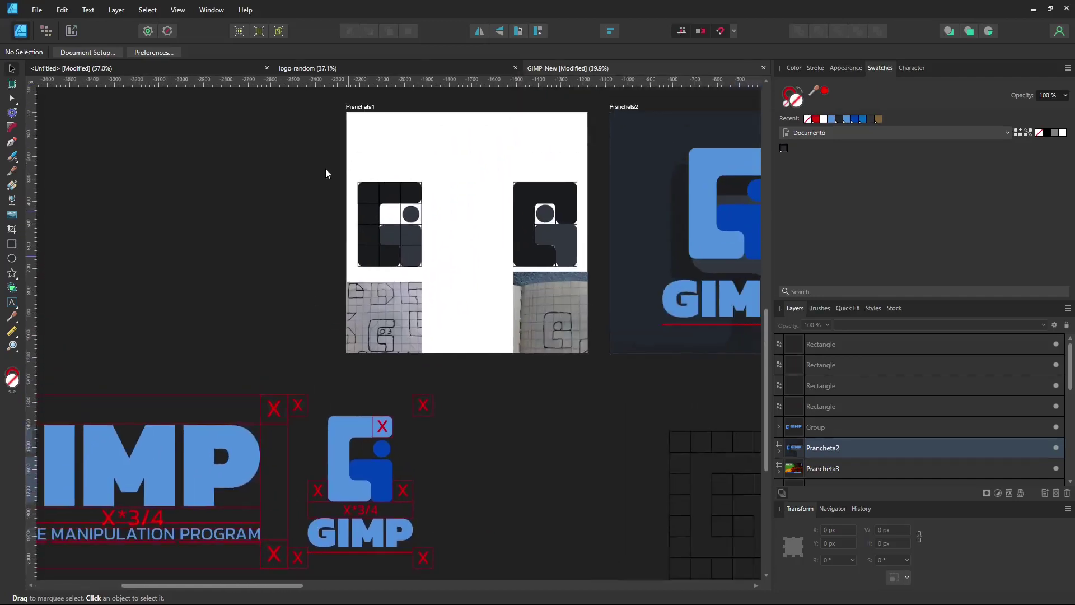
scroll(236, 336, left, 3)
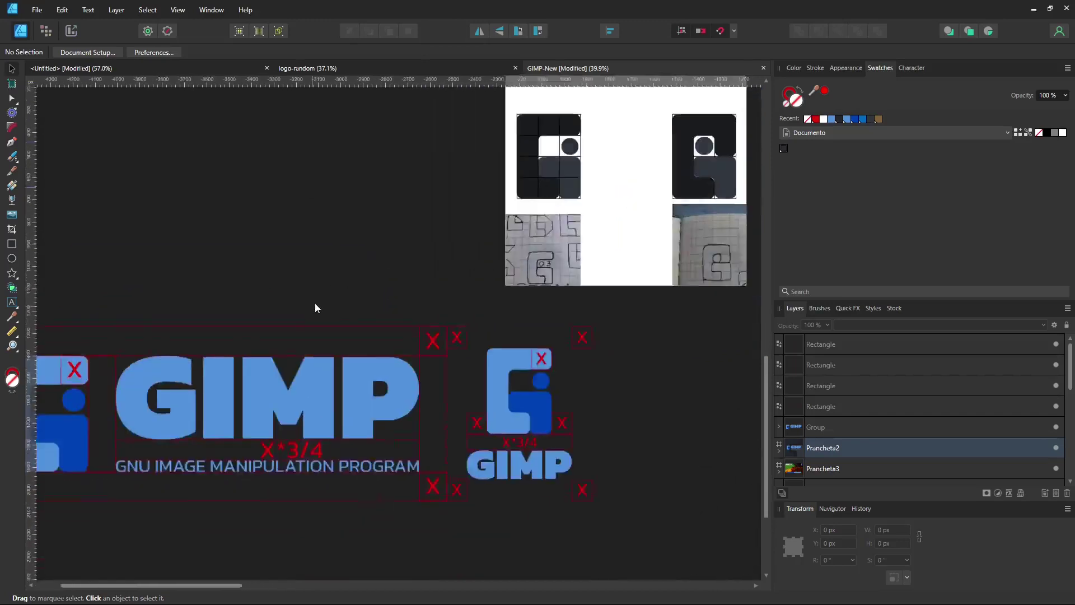
scroll(325, 358, left, 2)
scroll(331, 392, down, 2)
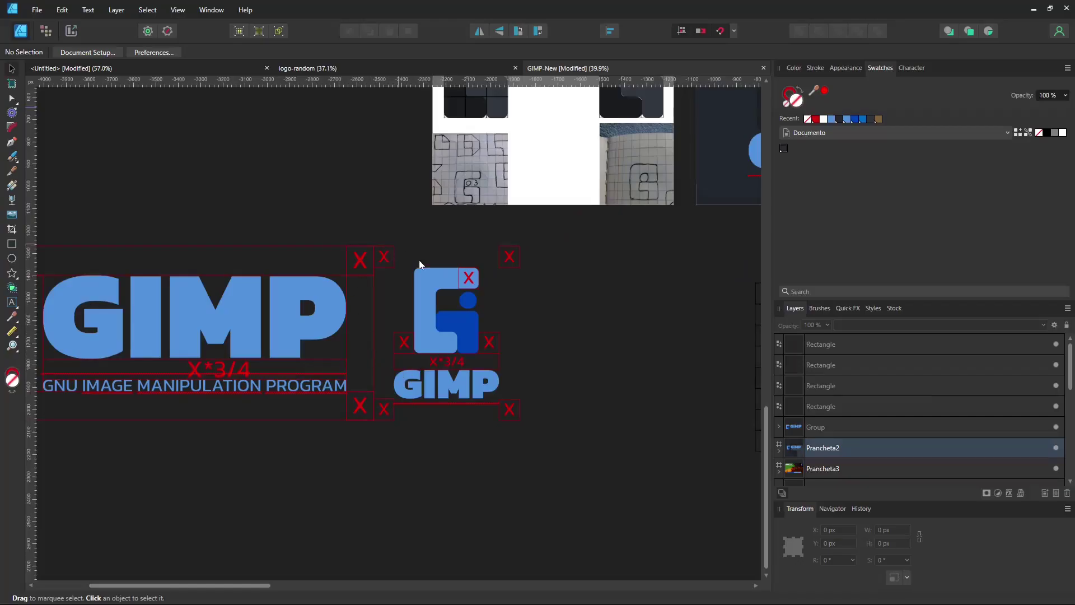
drag(446, 415, 230, 437)
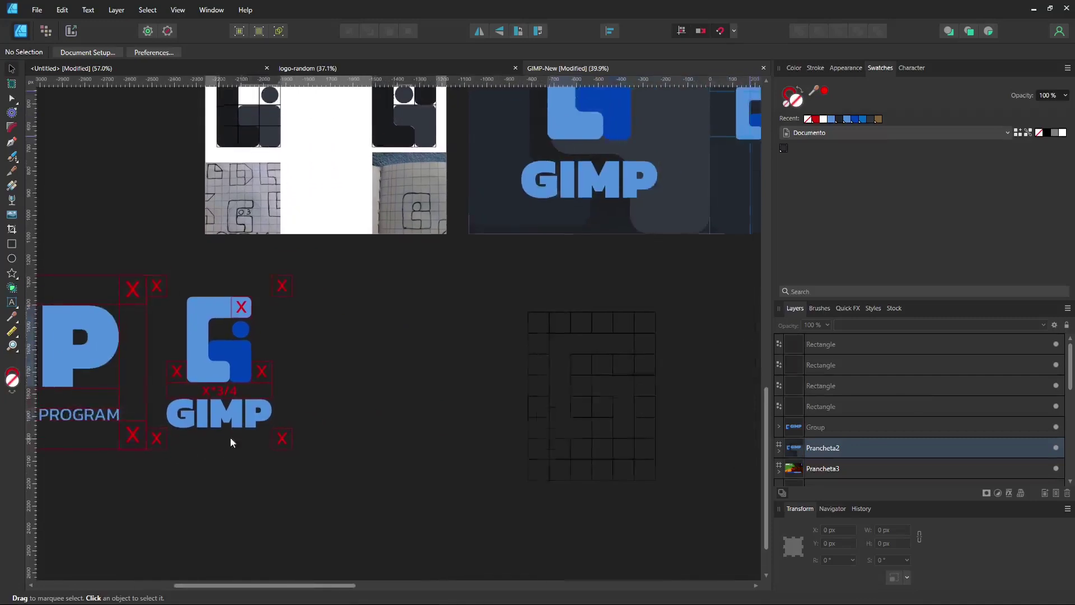
drag(621, 291, 407, 443)
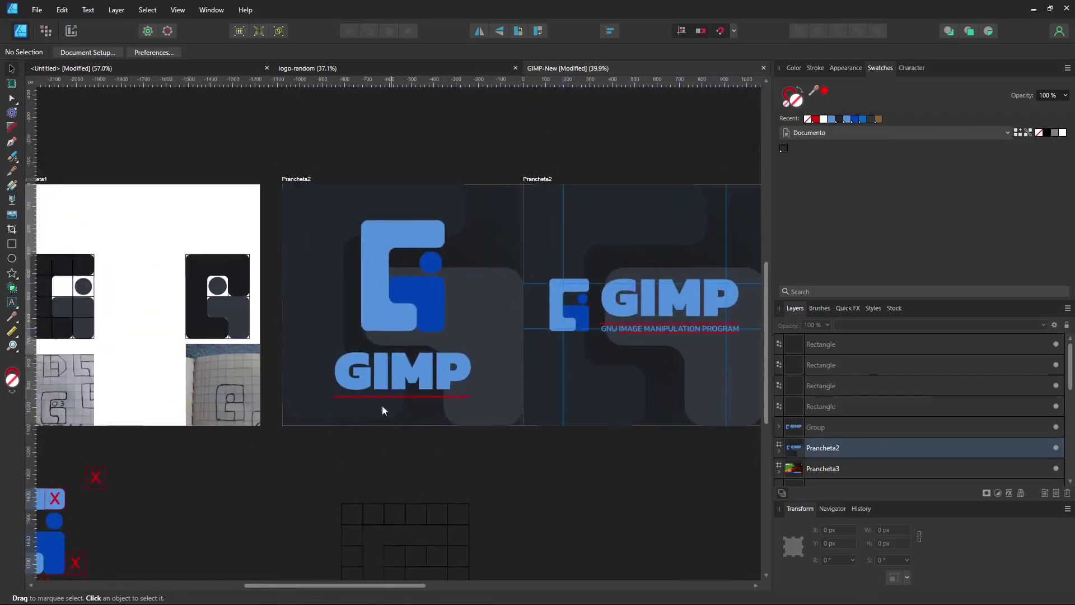
drag(590, 385, 392, 395)
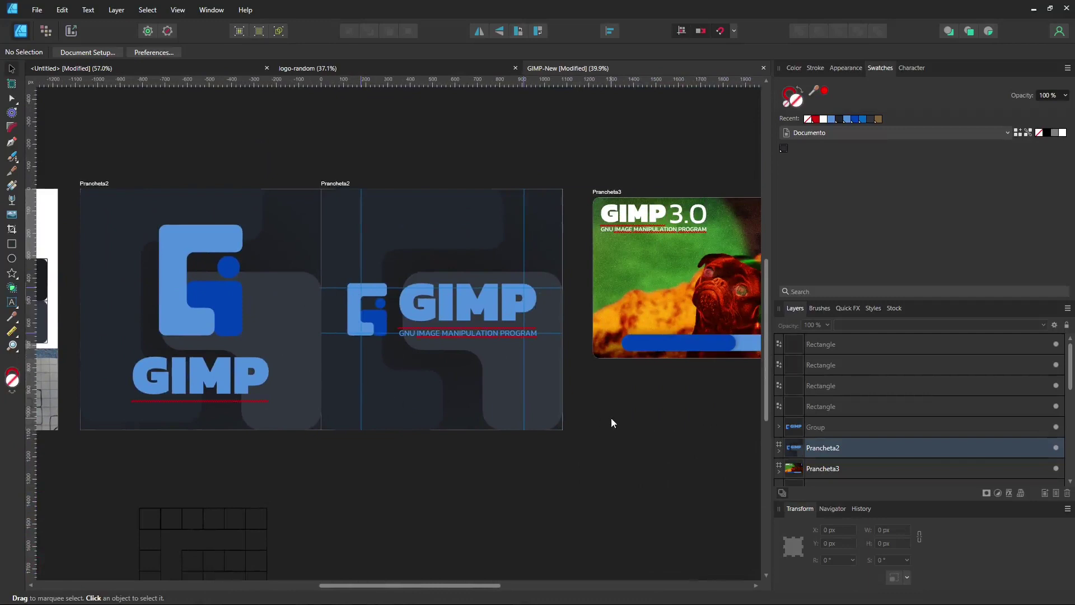
drag(612, 421, 255, 444)
drag(176, 513, 321, 496)
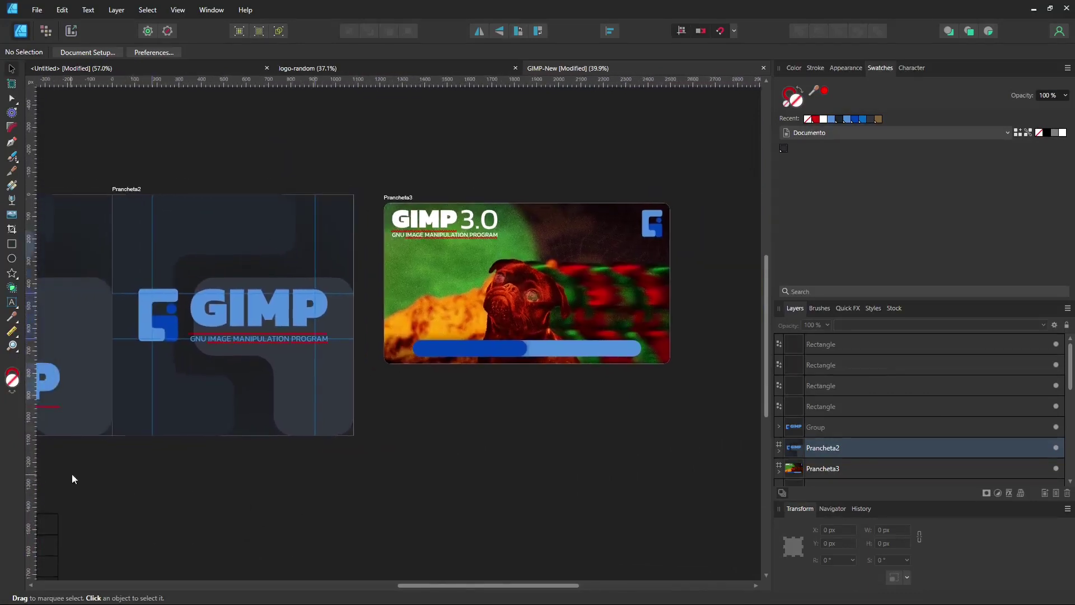
drag(91, 464, 312, 439)
drag(94, 431, 325, 436)
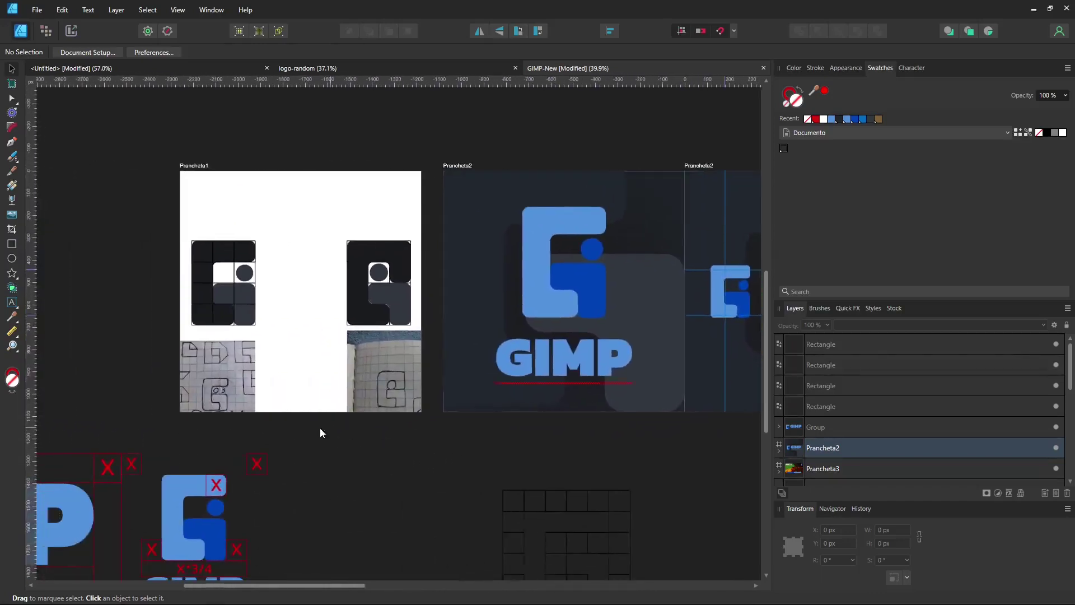
ctrl+scroll(369, 395, up, 2)
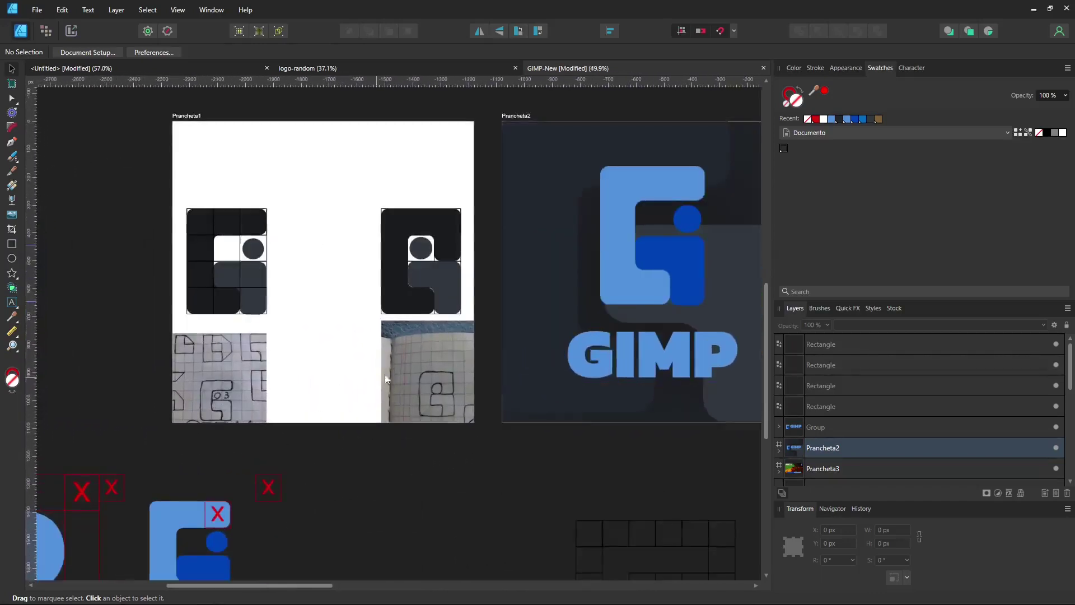
ctrl+scroll(367, 390, up, 1)
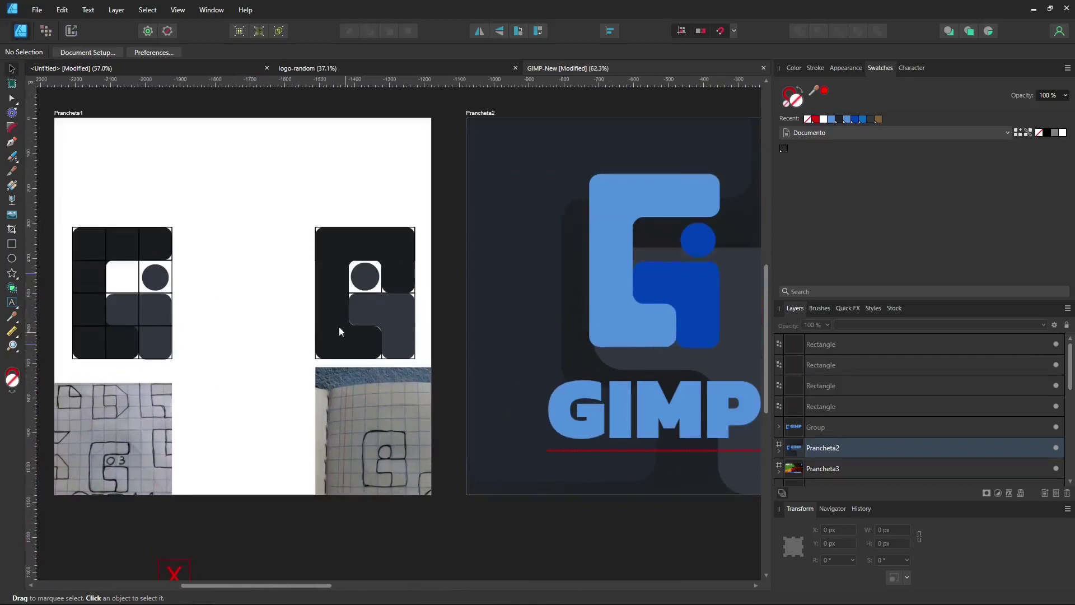
ctrl+scroll(316, 406, down, 1)
ctrl+scroll(317, 420, down, 6)
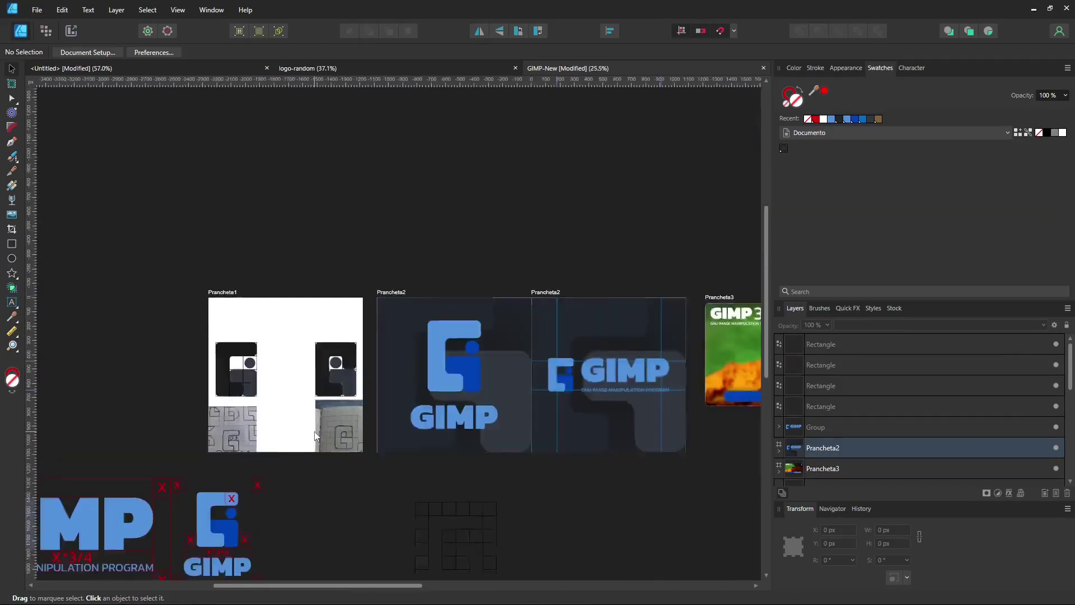
ctrl+scroll(315, 436, down, 3)
ctrl+scroll(315, 436, down, 3)
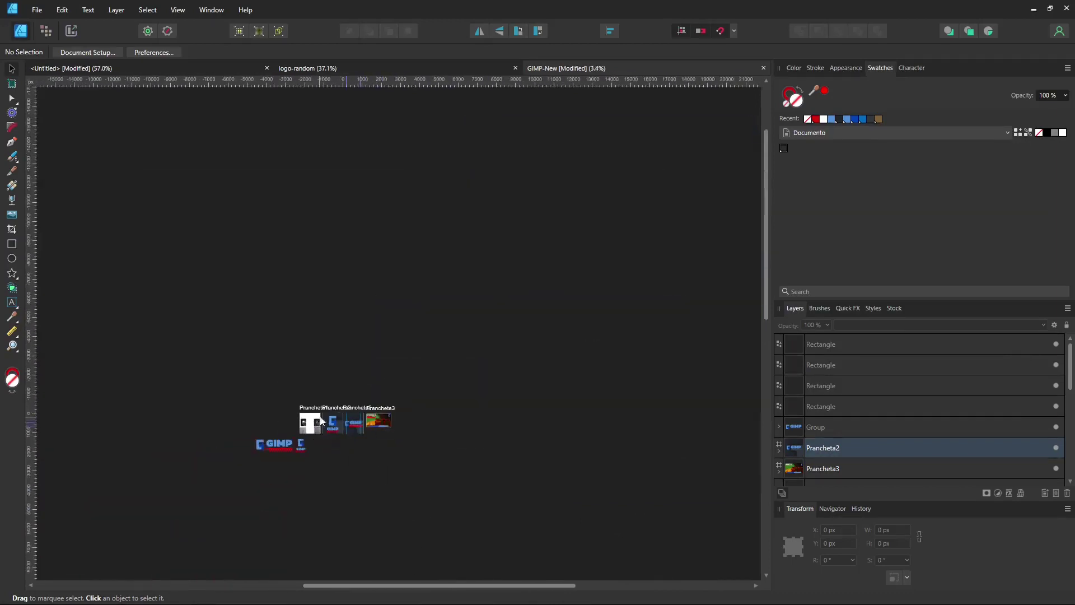
ctrl+scroll(295, 435, up, 2)
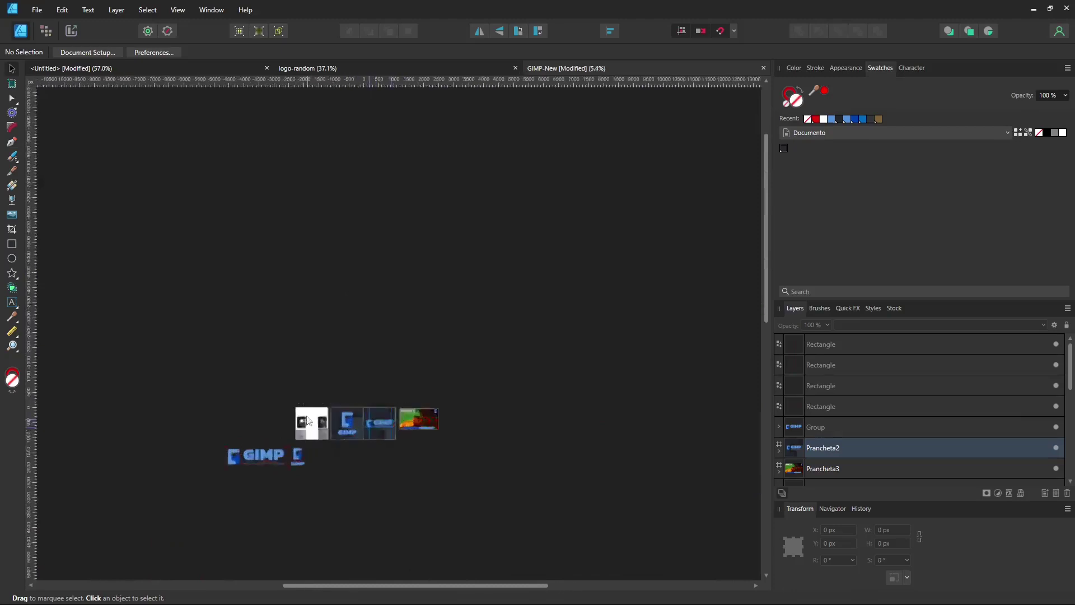
ctrl+scroll(291, 437, up, 6)
ctrl+scroll(291, 438, up, 2)
ctrl+scroll(336, 387, up, 2)
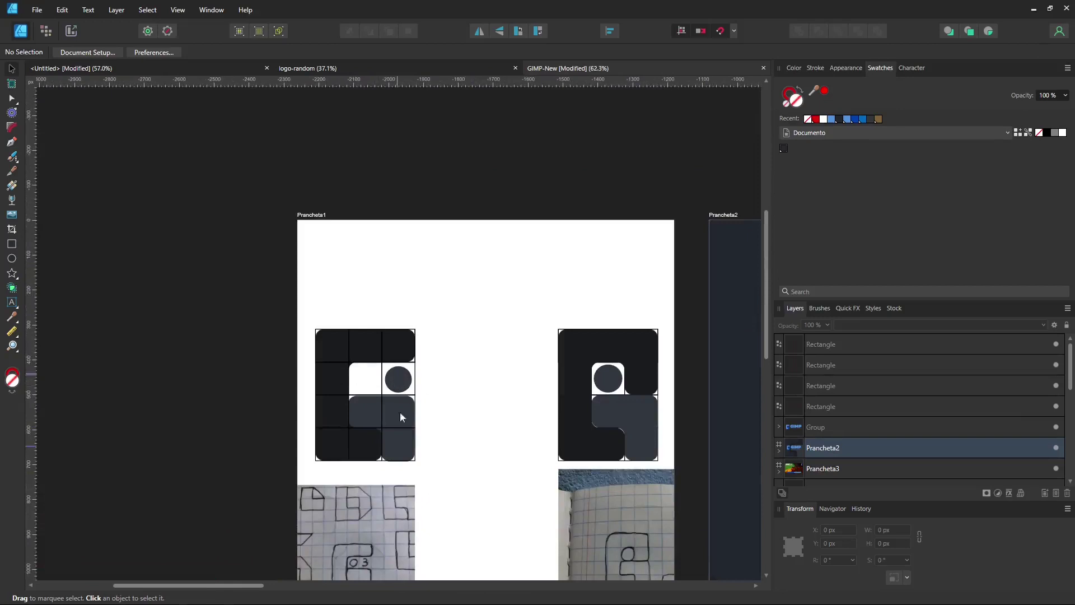
ctrl+scroll(592, 436, down, 4)
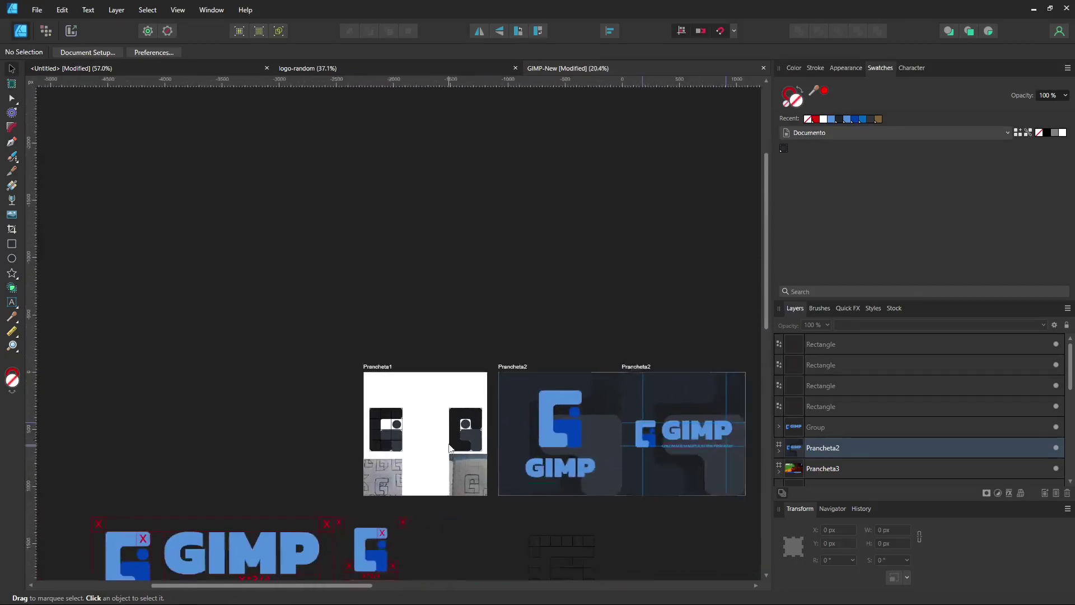
ctrl+scroll(463, 439, up, 5)
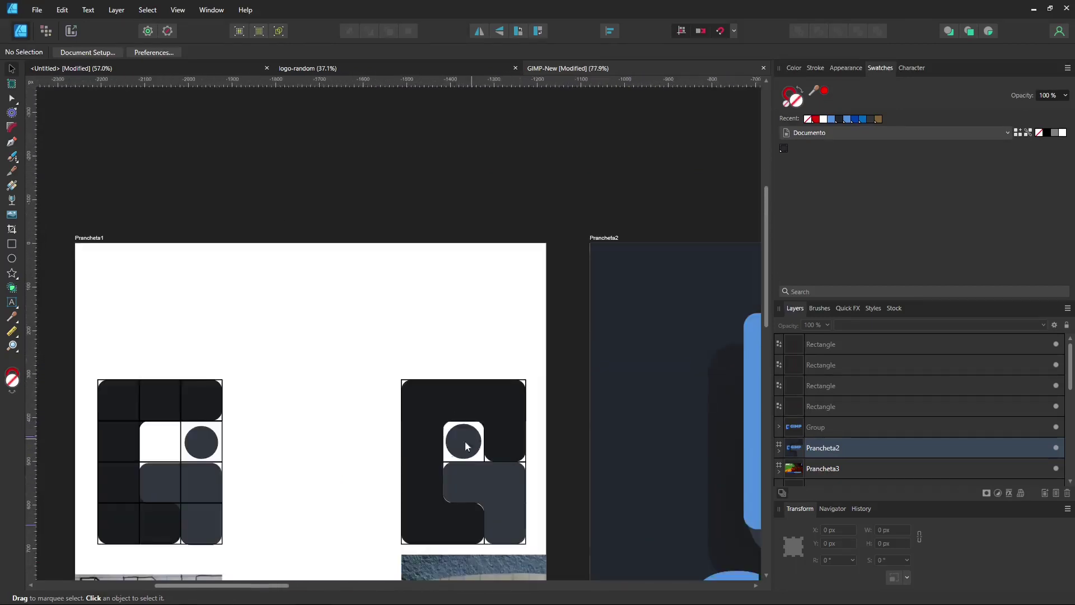
scroll(458, 444, down, 3)
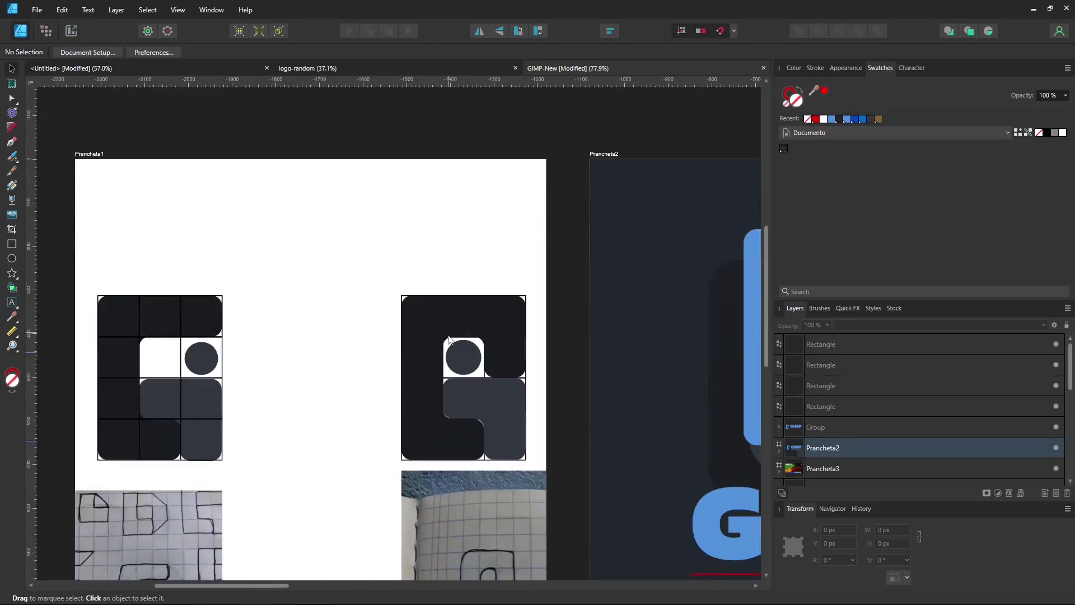
ctrl+scroll(291, 434, down, 2)
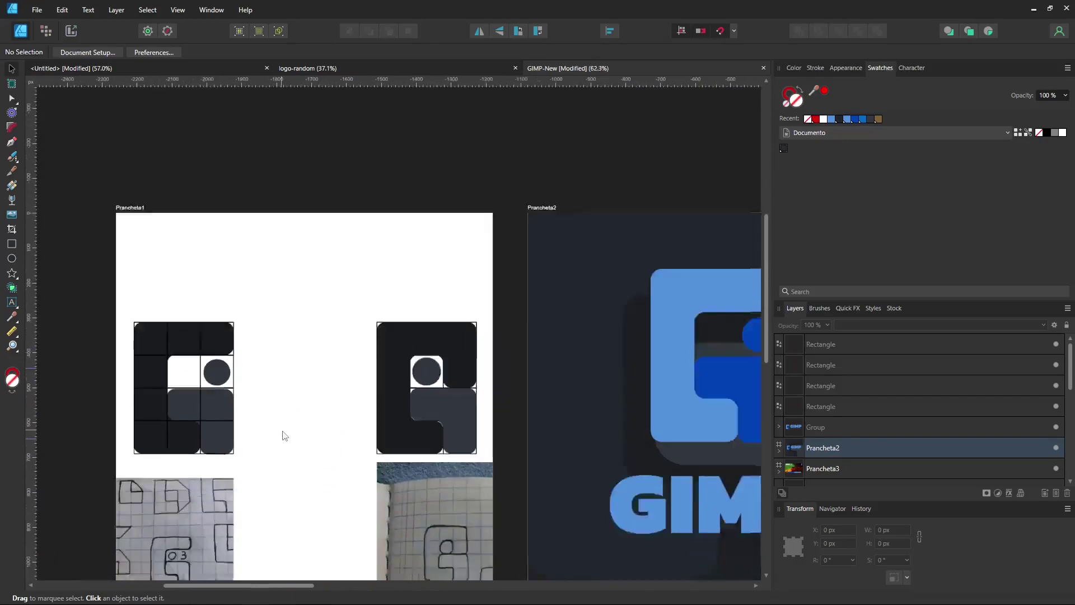
ctrl+scroll(307, 444, down, 1)
ctrl+scroll(384, 480, down, 2)
ctrl+scroll(348, 416, up, 2)
ctrl+scroll(347, 415, up, 2)
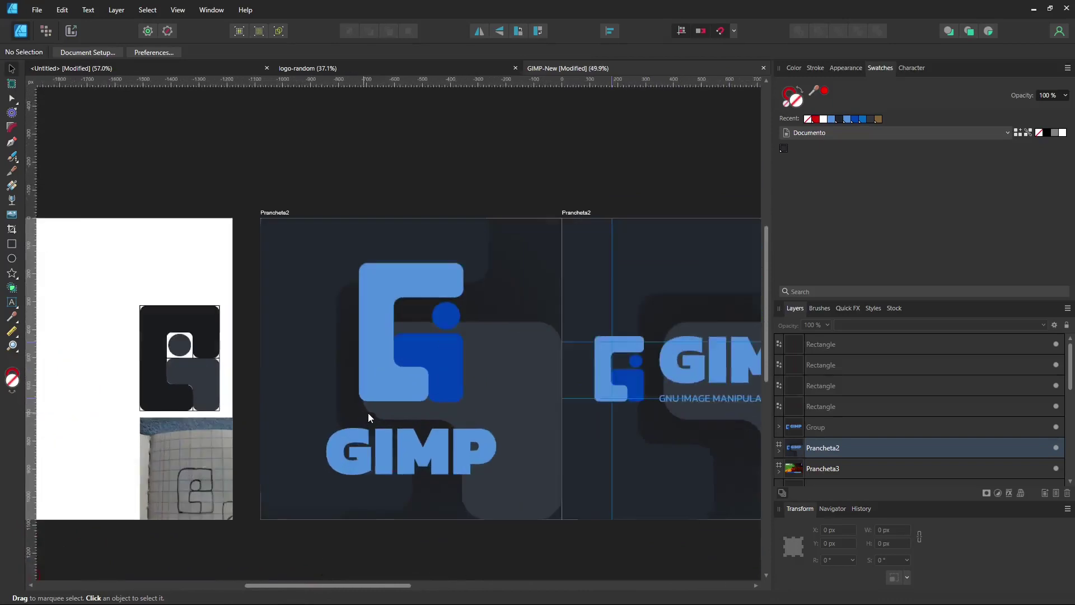
ctrl+scroll(424, 415, up, 1)
ctrl+scroll(423, 422, up, 1)
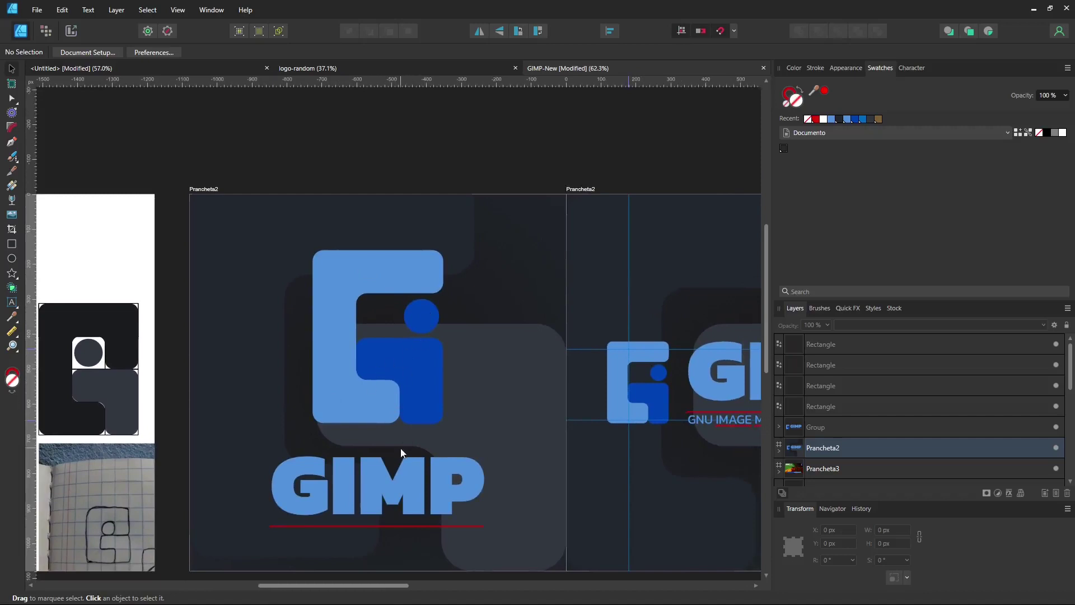
scroll(526, 442, down, 1)
scroll(654, 438, right, 5)
scroll(554, 438, right, 2)
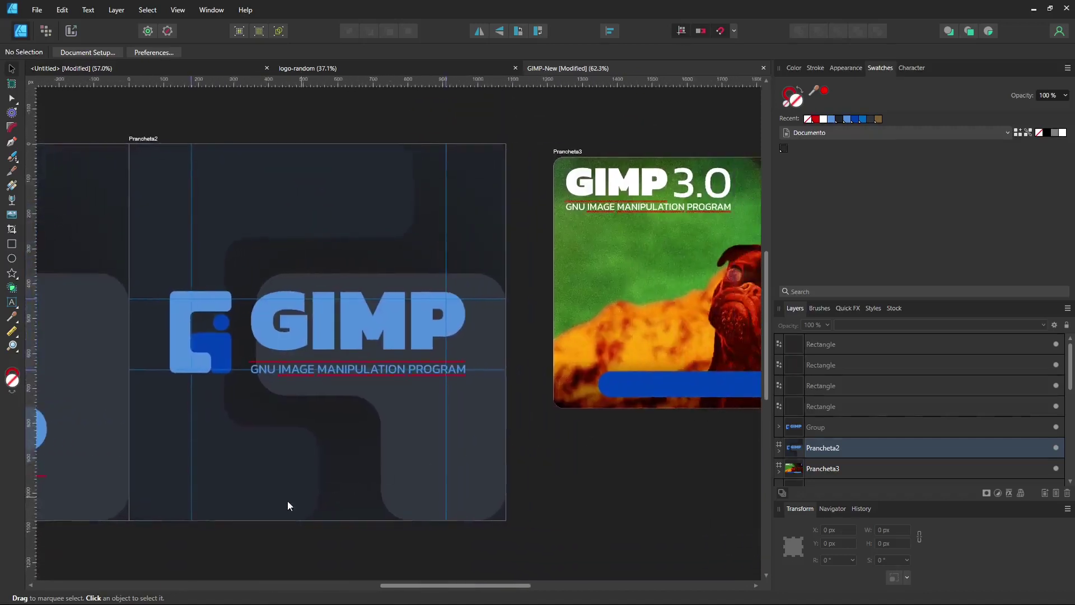
scroll(287, 501, left, 3)
scroll(482, 447, left, 1)
scroll(210, 503, left, 5)
scroll(210, 503, down, 2)
scroll(542, 401, left, 1)
scroll(542, 401, down, 1)
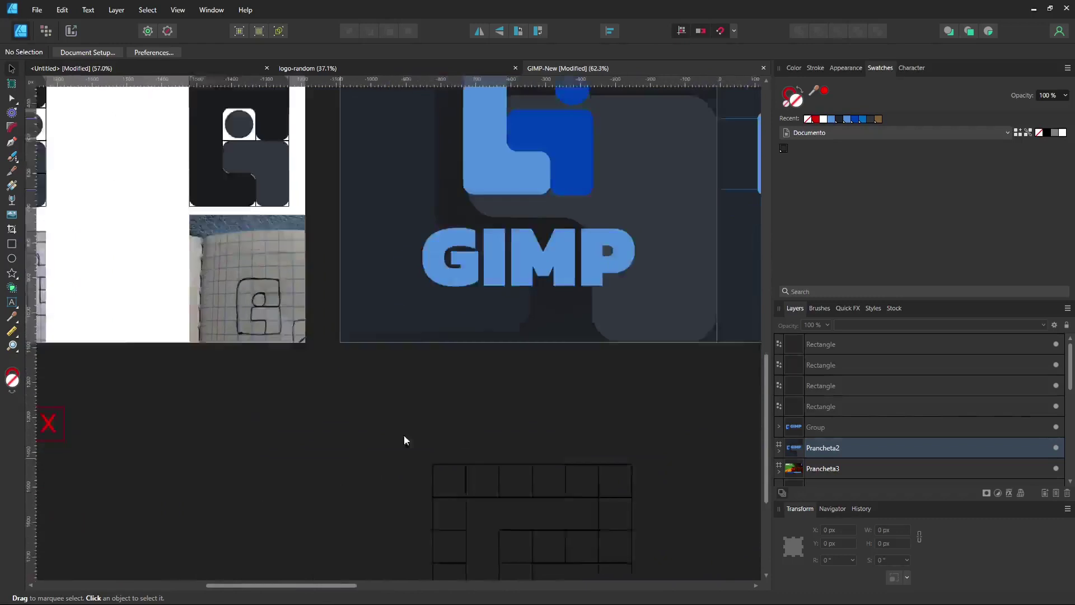
scroll(404, 434, left, 3)
scroll(271, 522, down, 2)
scroll(271, 522, left, 3)
scroll(278, 526, left, 3)
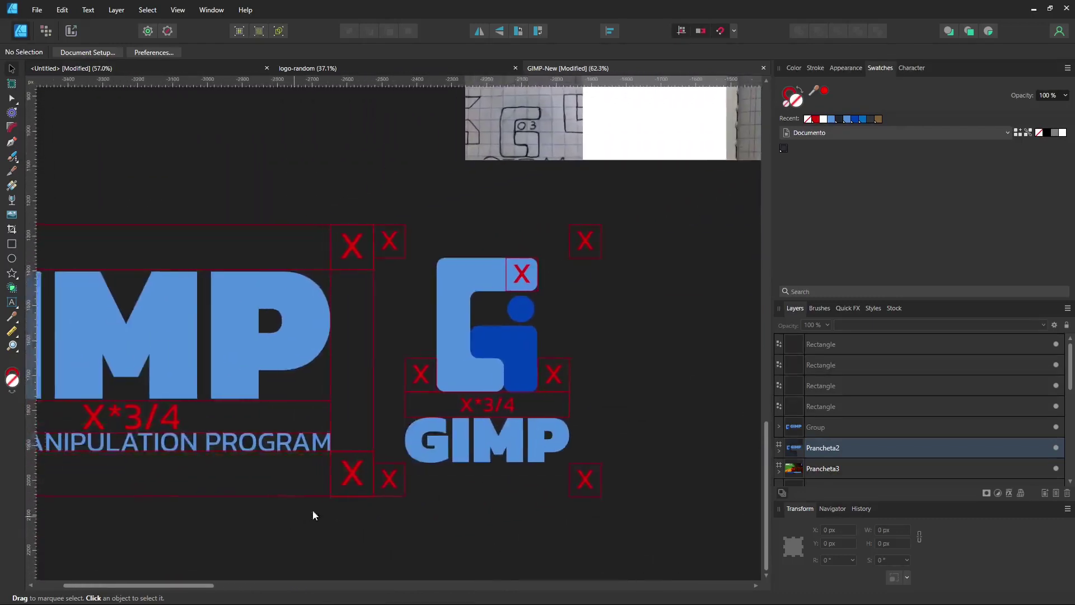
scroll(328, 510, left, 3)
scroll(343, 510, down, 1)
scroll(347, 537, left, 2)
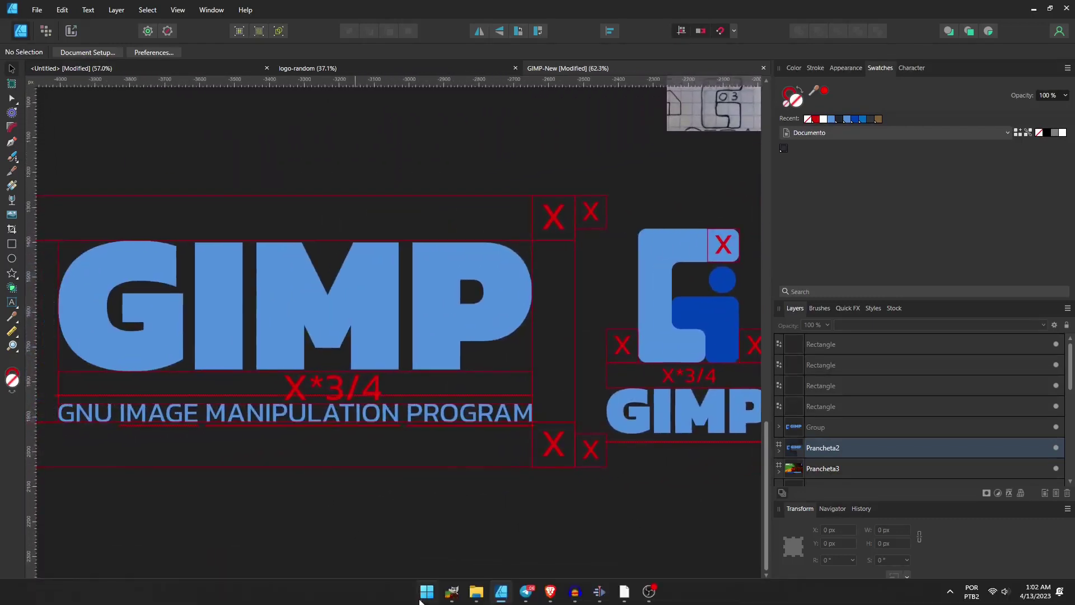
click(451, 591)
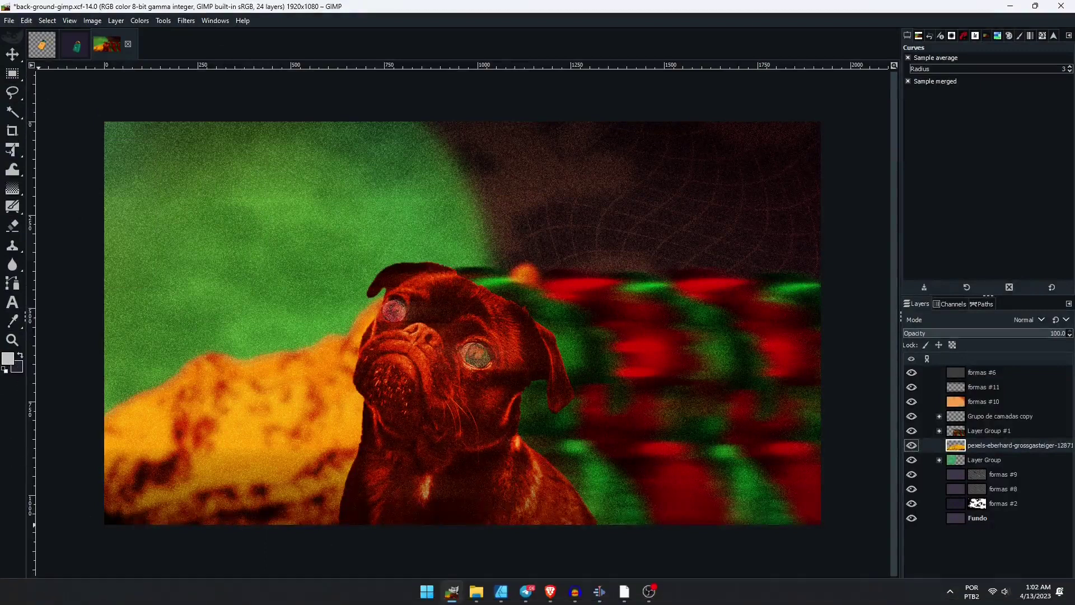
click(501, 592)
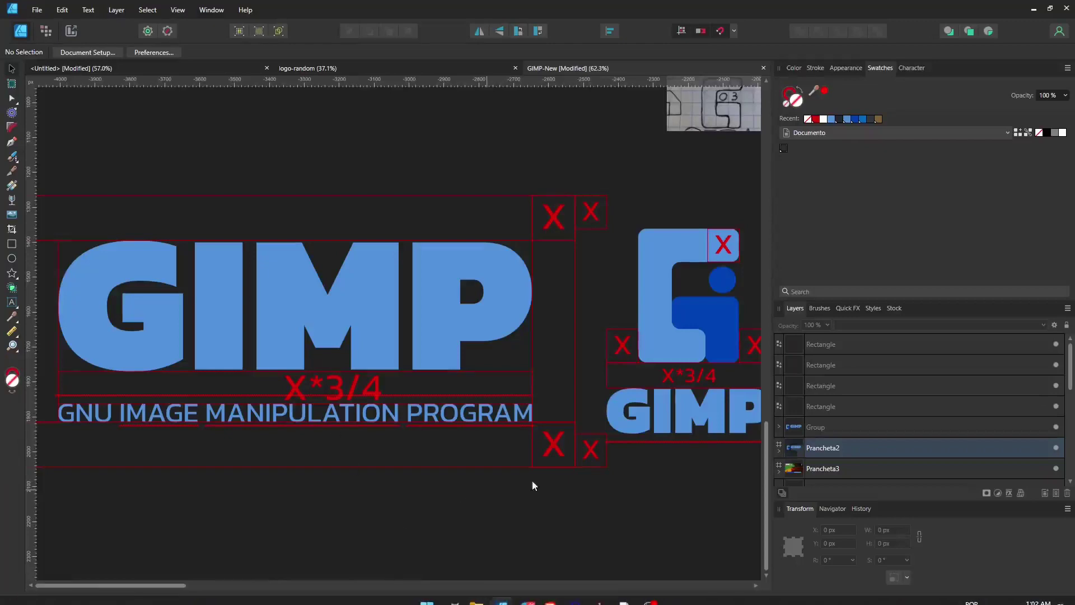
scroll(465, 532, left, 2)
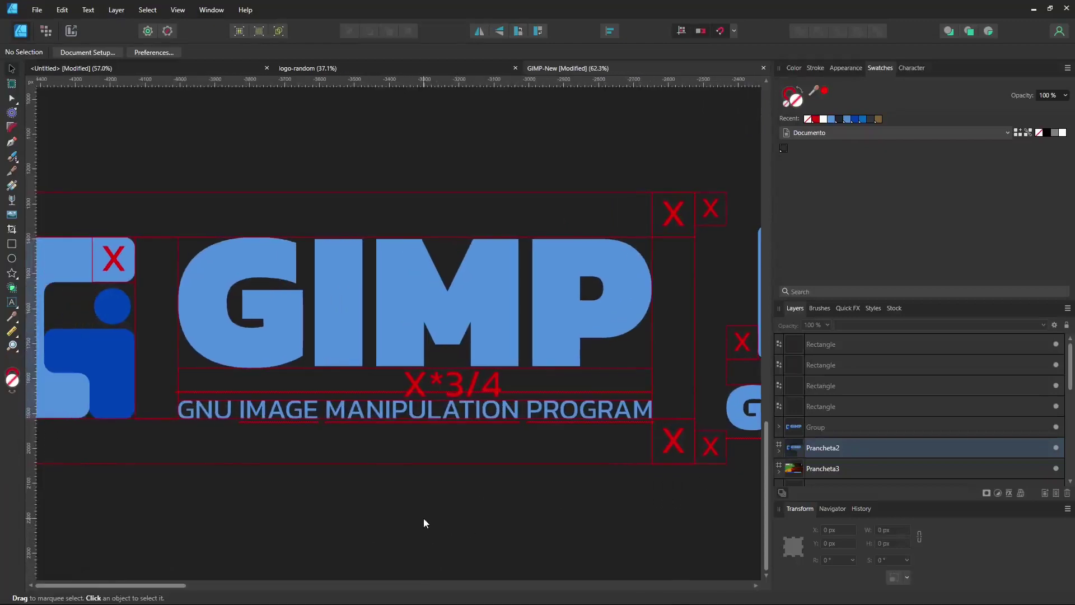
scroll(423, 518, down, 3)
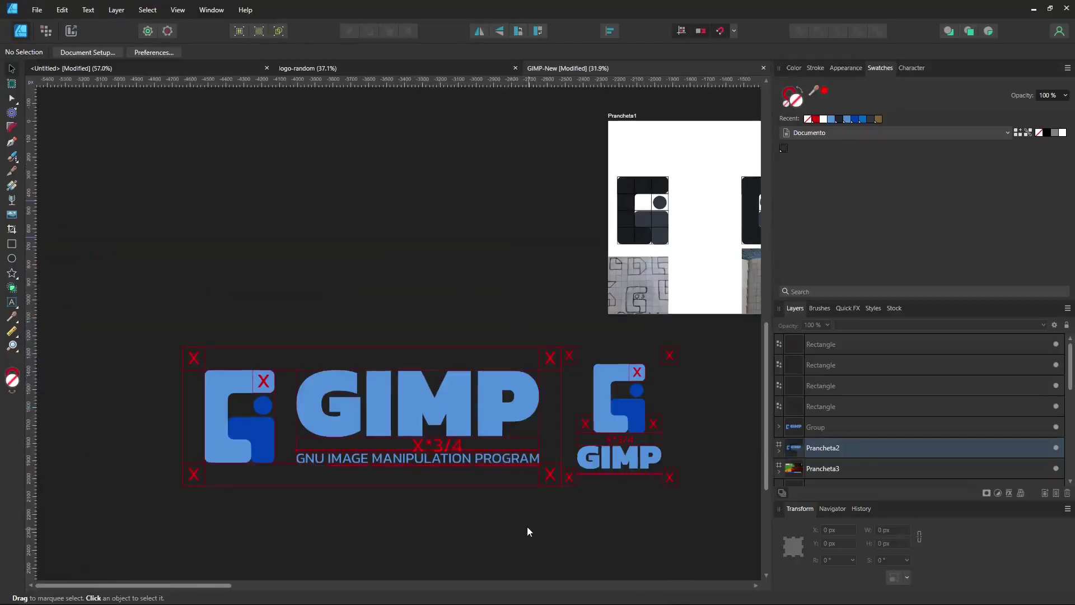
scroll(487, 527, right, 2)
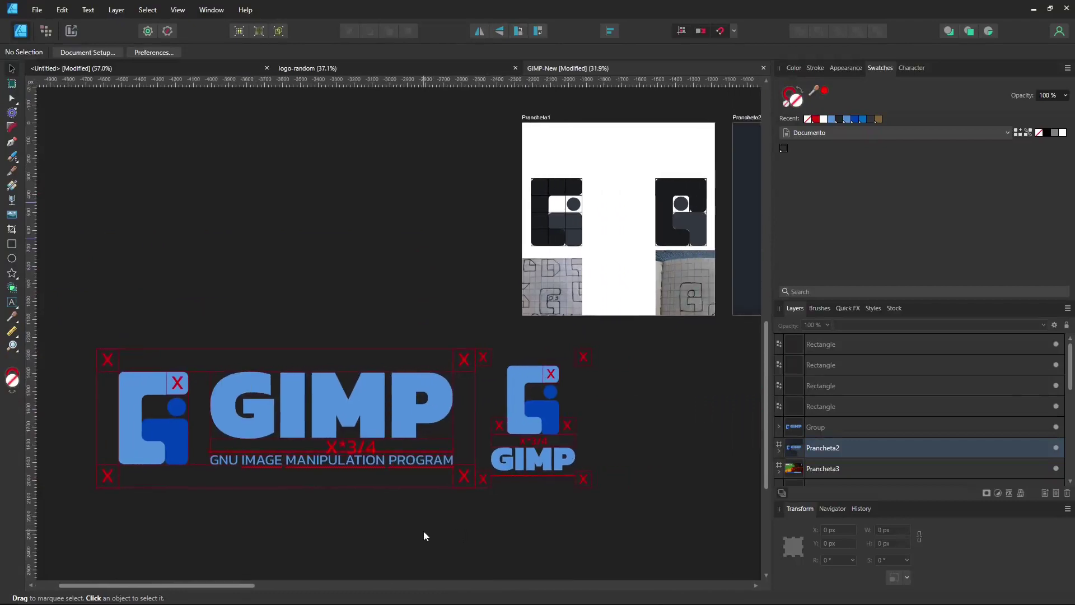
scroll(416, 532, right, 1)
scroll(438, 554, right, 2)
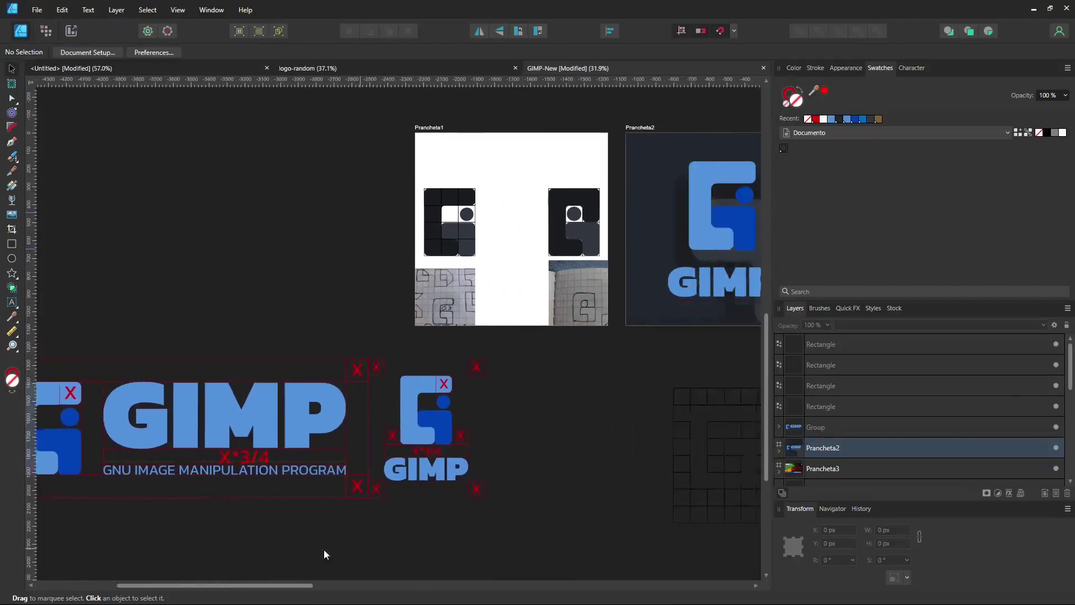
scroll(476, 532, right, 1)
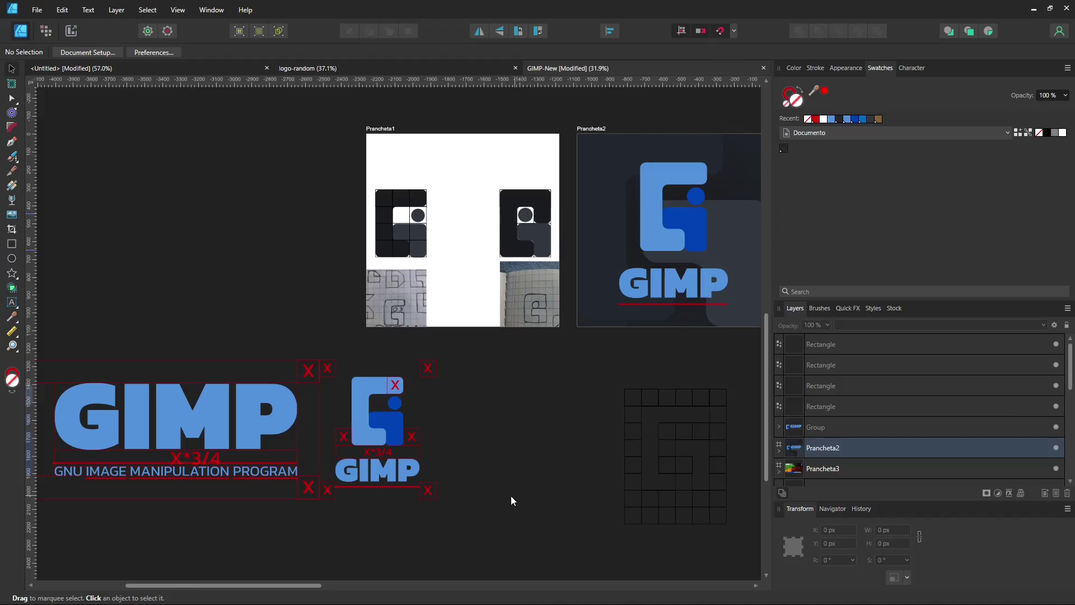
scroll(405, 481, right, 5)
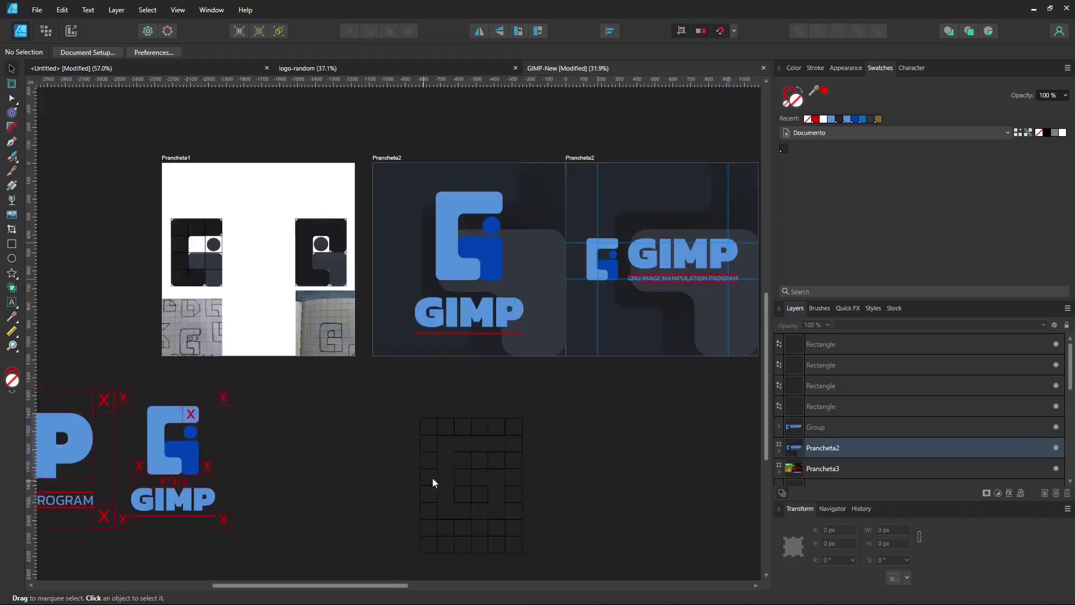
scroll(382, 485, right, 4)
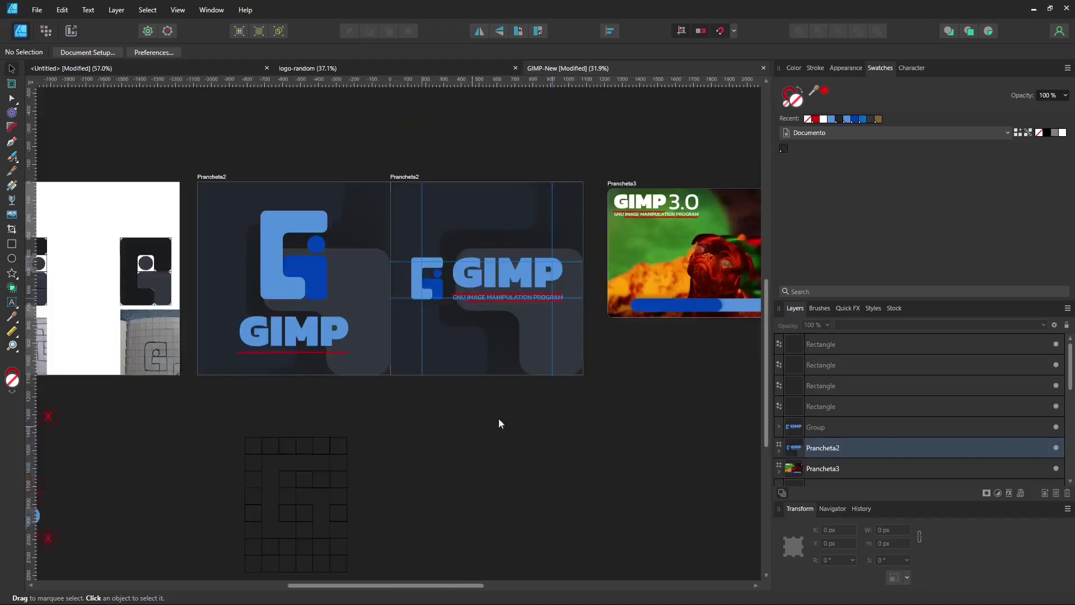
scroll(506, 428, right, 1)
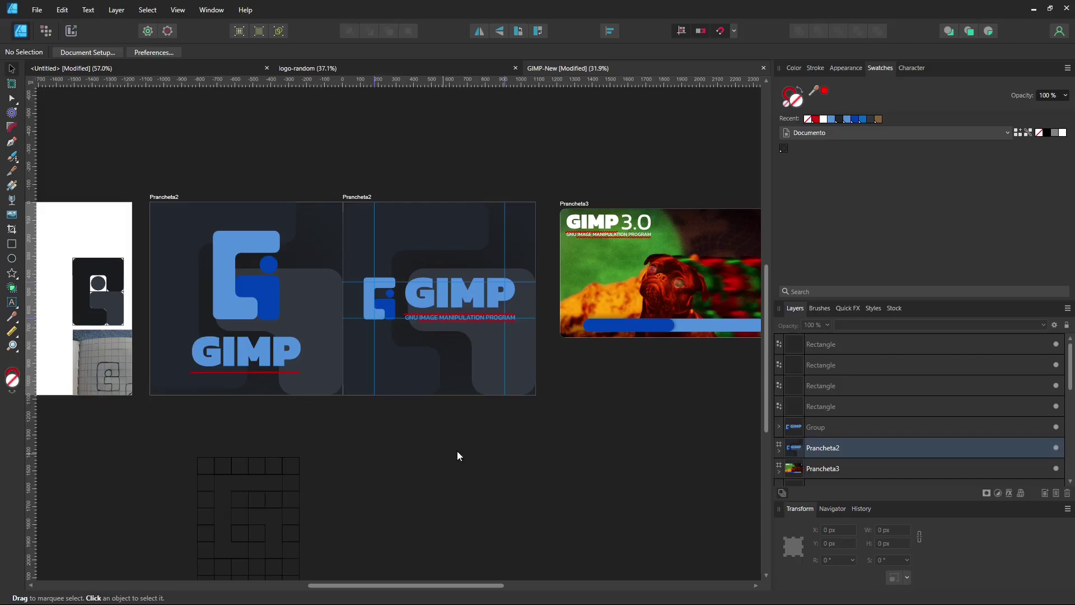
scroll(297, 446, right, 3)
scroll(291, 458, left, 1)
scroll(310, 451, left, 1)
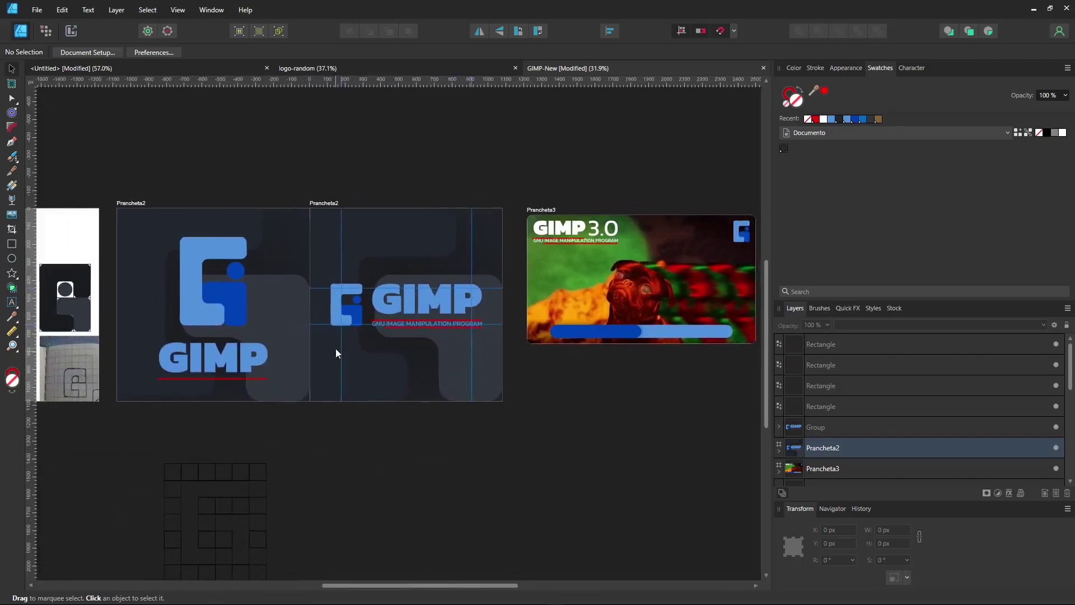
scroll(301, 466, left, 5)
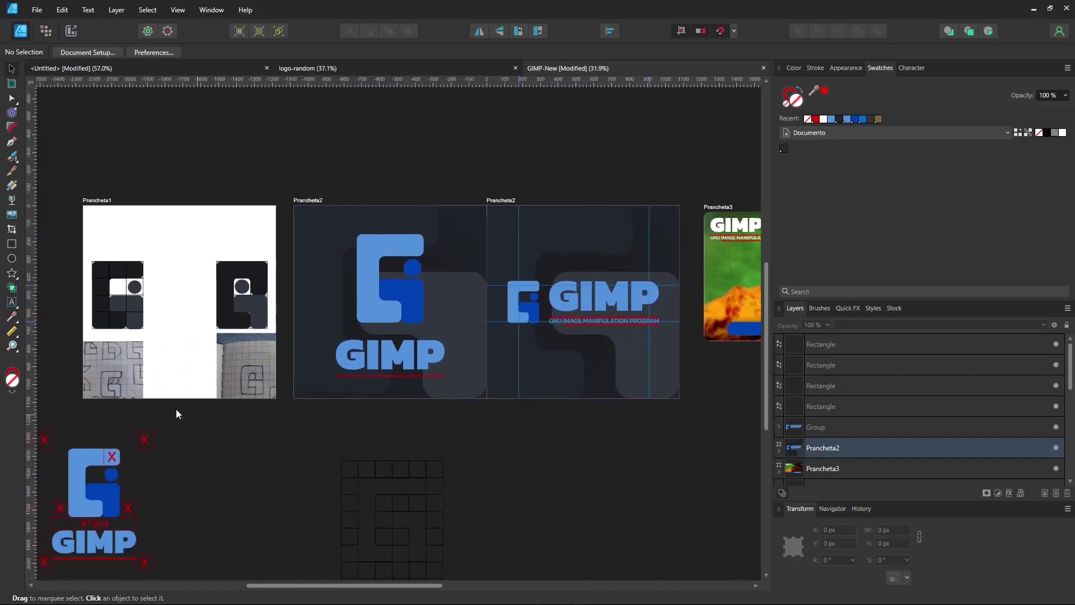
scroll(303, 423, left, 4)
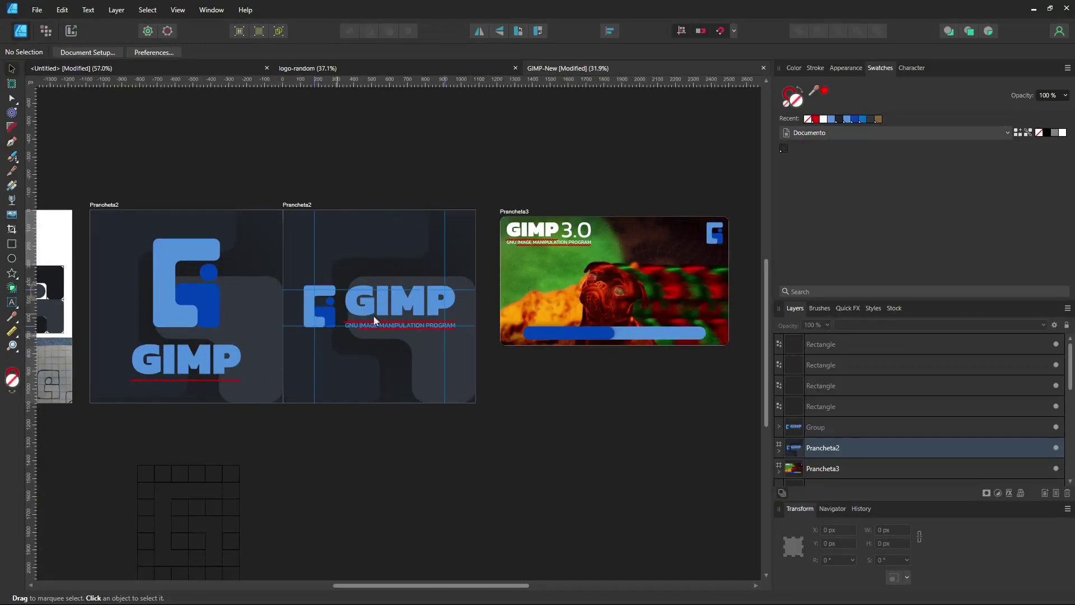
drag(592, 420, 399, 450)
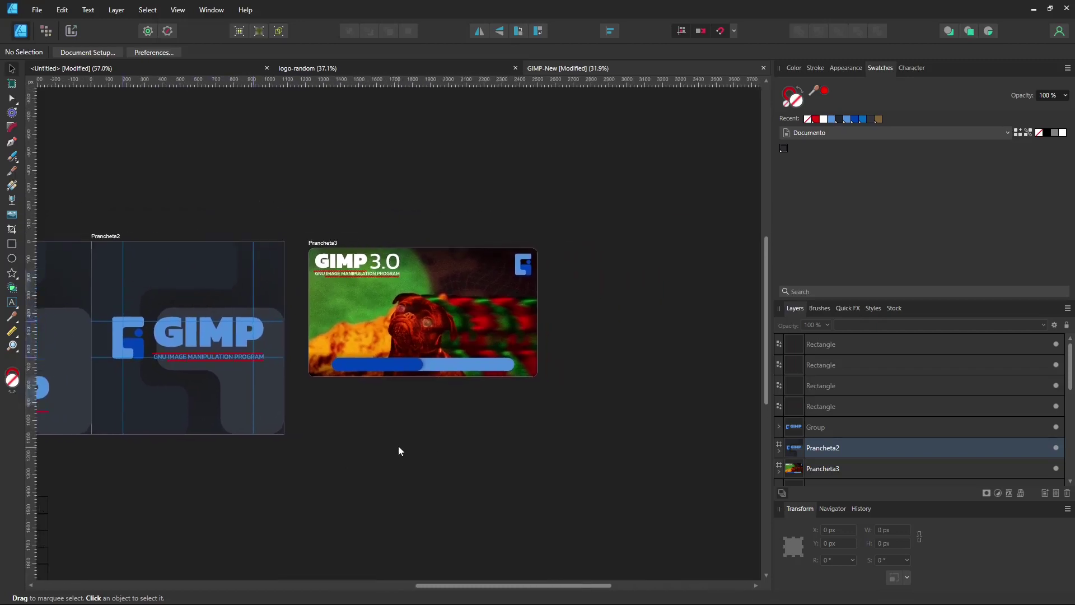
mouse_move(382, 490)
mouse_down()
mouse_move(392, 452)
mouse_move(383, 441)
mouse_up()
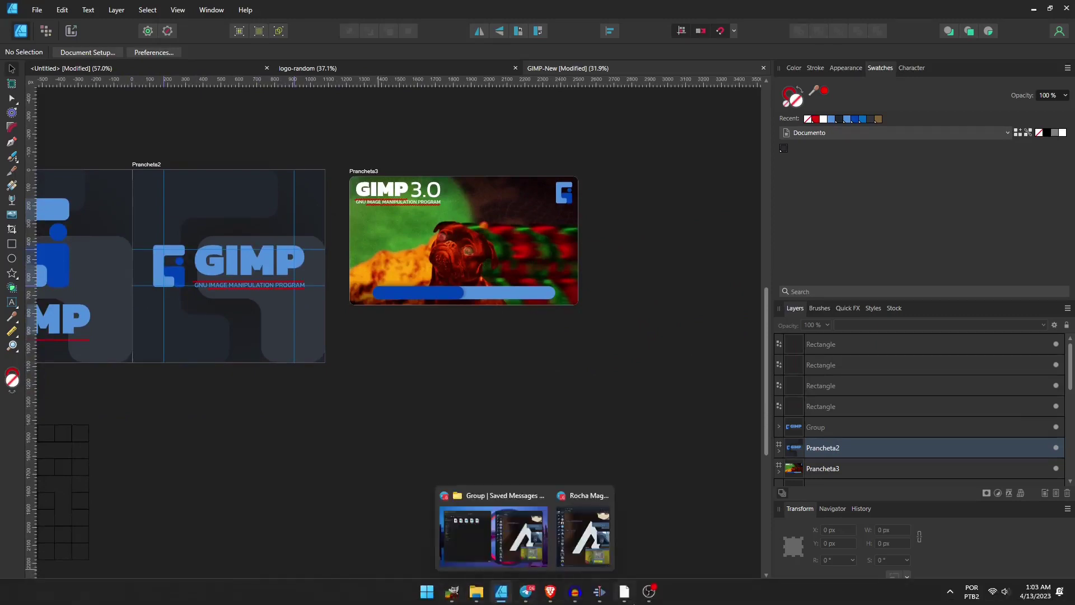
Switch from Affinity Designer to the OBS window.
click(649, 591)
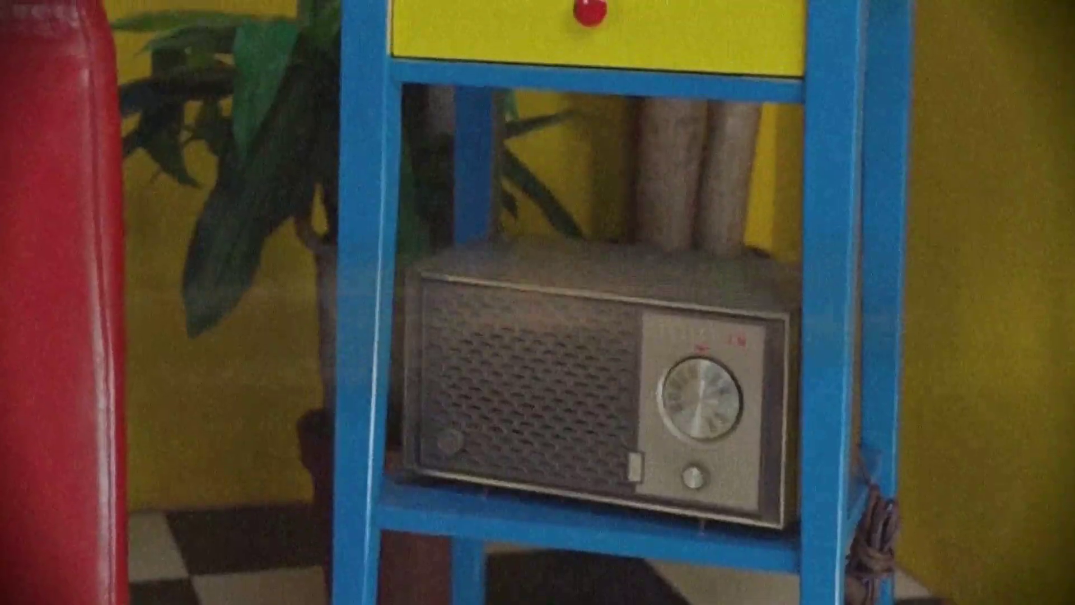